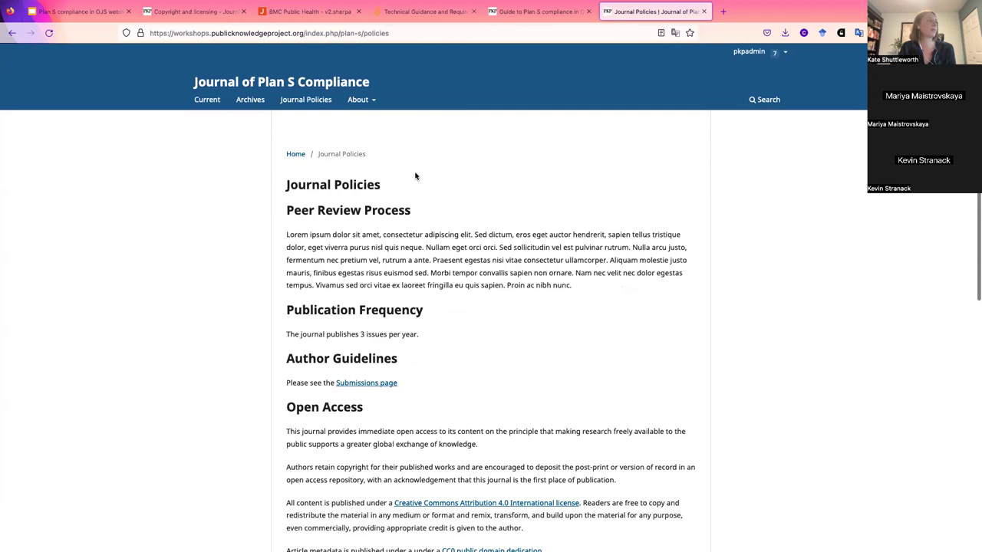
Open the journal's public Submissions page and review its checklist, author guidelines, copyright notice and privacy statement.
{"action": "mouse_move", "coordinate": [365, 101]}
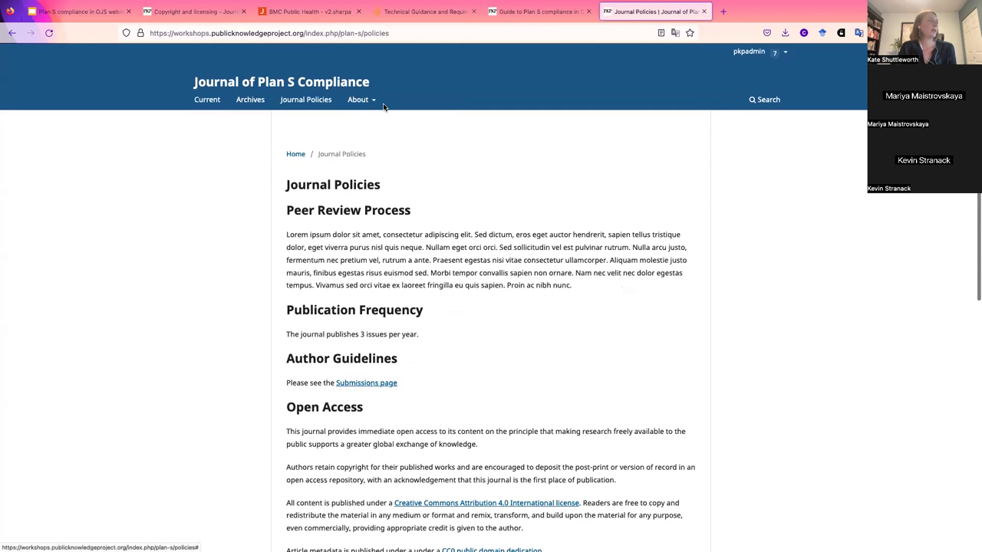
{"action": "left_click", "coordinate": [360, 143]}
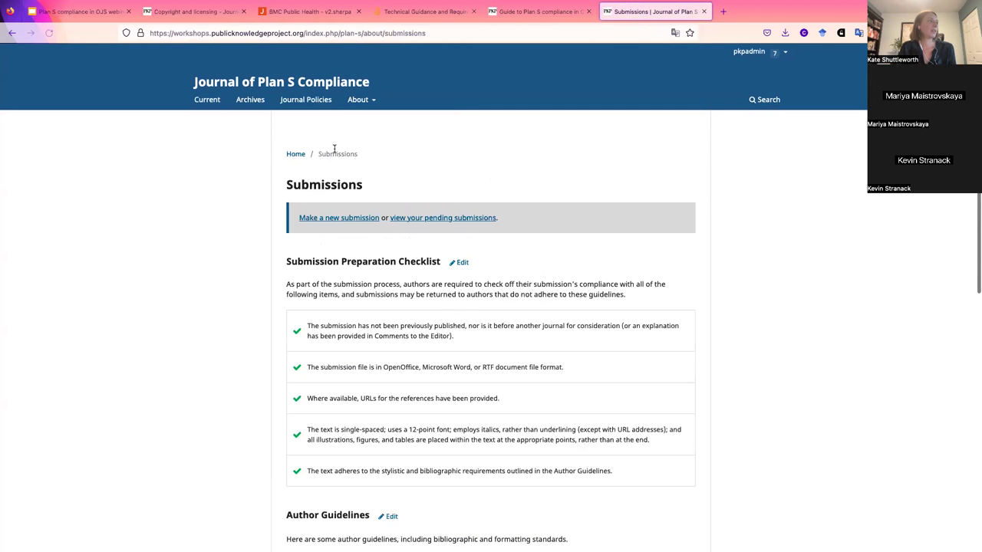
{"action": "scroll", "coordinate": [245, 176], "scroll_direction": "down", "scroll_amount": 5}
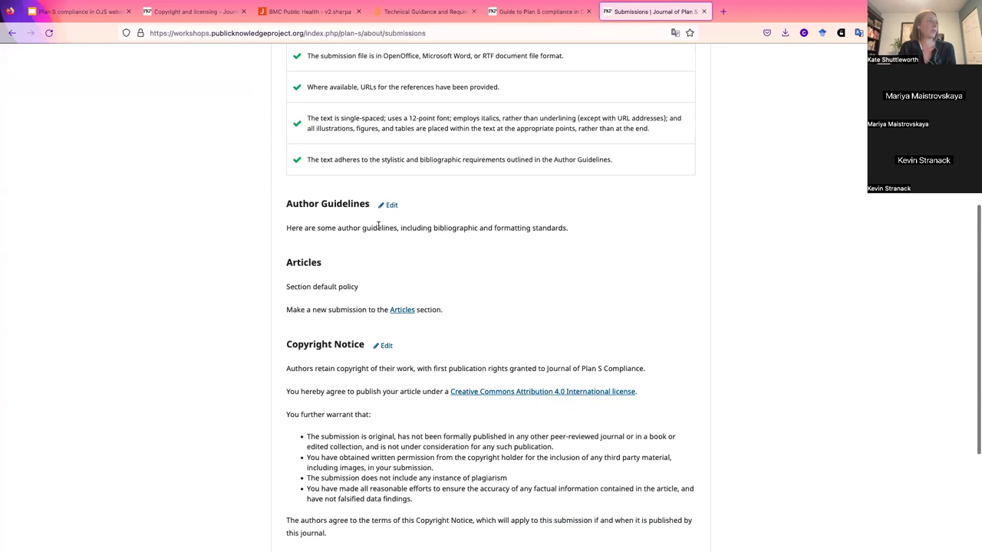
{"action": "scroll", "coordinate": [391, 369], "scroll_direction": "down", "scroll_amount": 2}
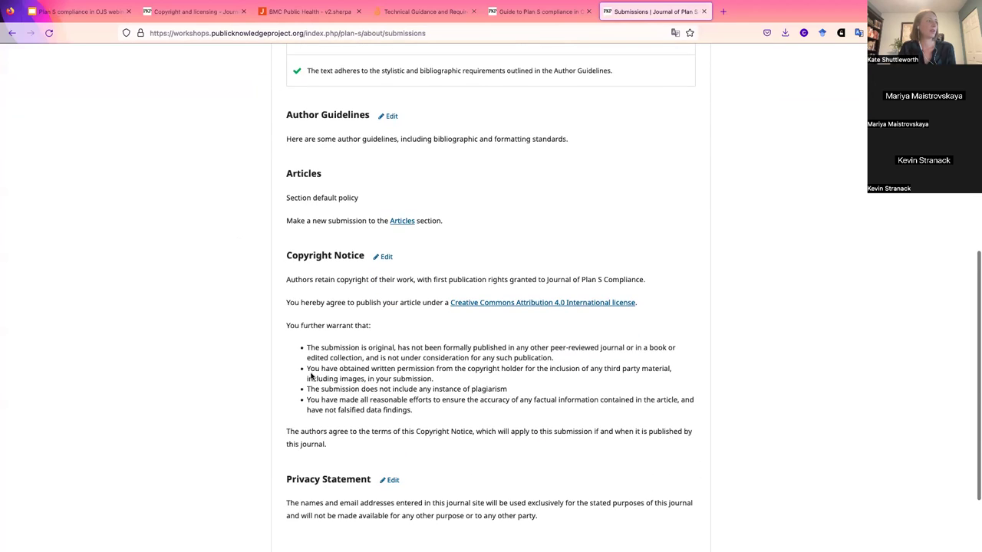
{"action": "scroll", "coordinate": [344, 373], "scroll_direction": "down", "scroll_amount": 1}
{"action": "scroll", "coordinate": [345, 376], "scroll_direction": "up", "scroll_amount": 15}
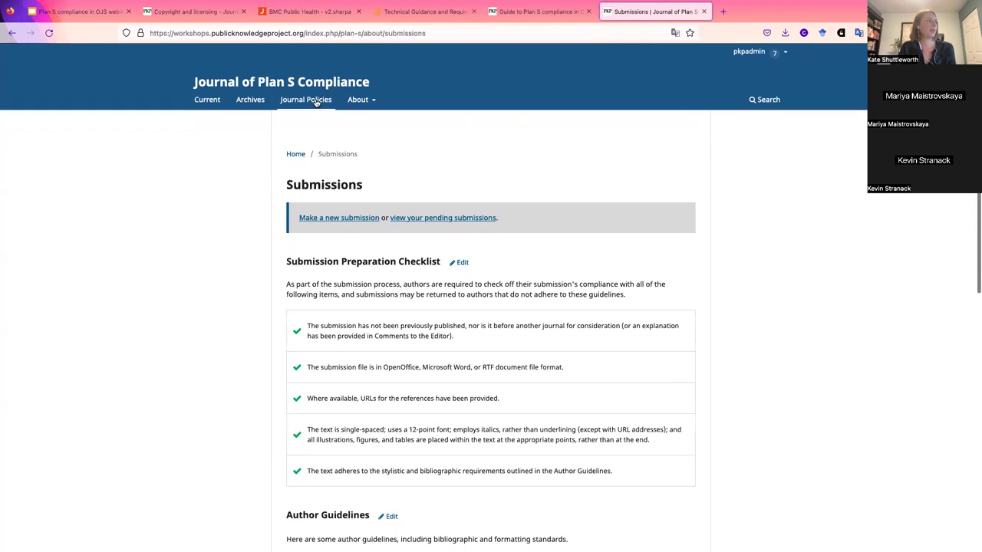
Open the article "In ut commodo leo" from the journal's home page and examine its license and copyright details.
{"action": "left_click", "coordinate": [304, 86]}
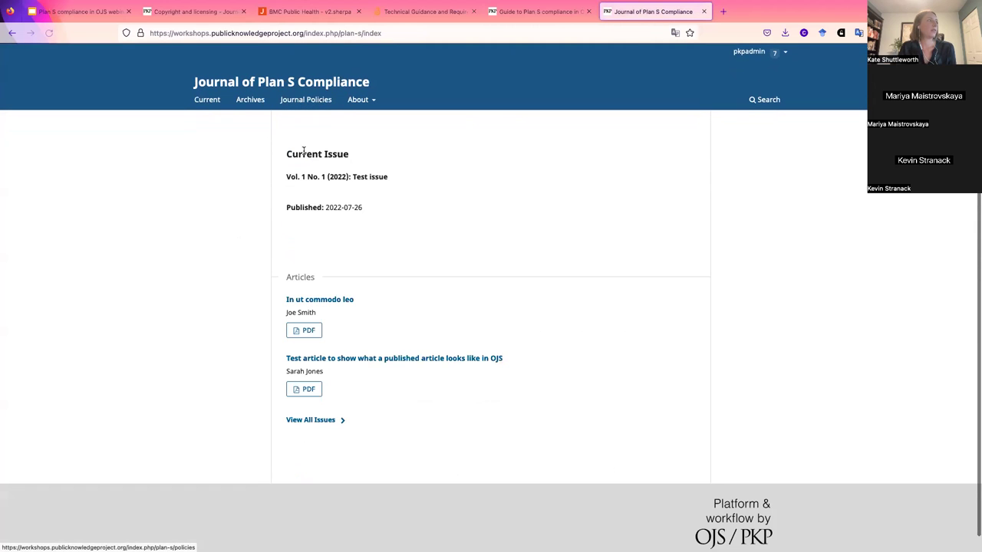
{"action": "left_click", "coordinate": [321, 301]}
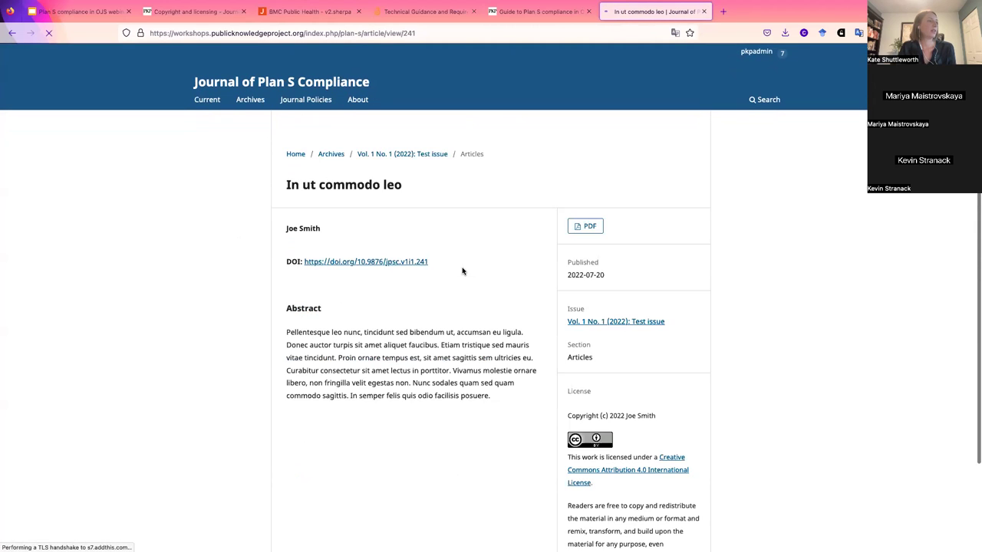
{"action": "scroll", "coordinate": [462, 271], "scroll_direction": "down", "scroll_amount": 3}
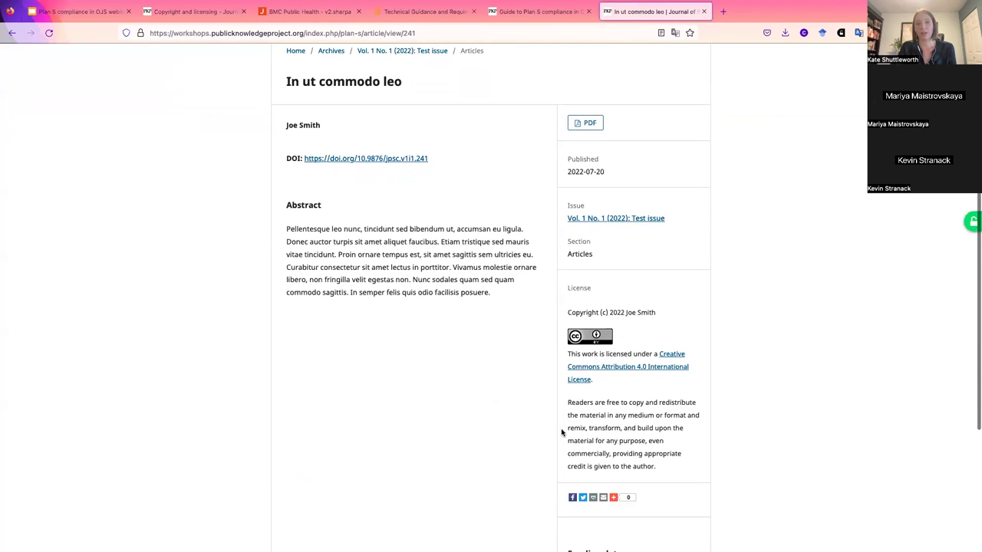
{"action": "scroll", "coordinate": [526, 378], "scroll_direction": "up", "scroll_amount": 3}
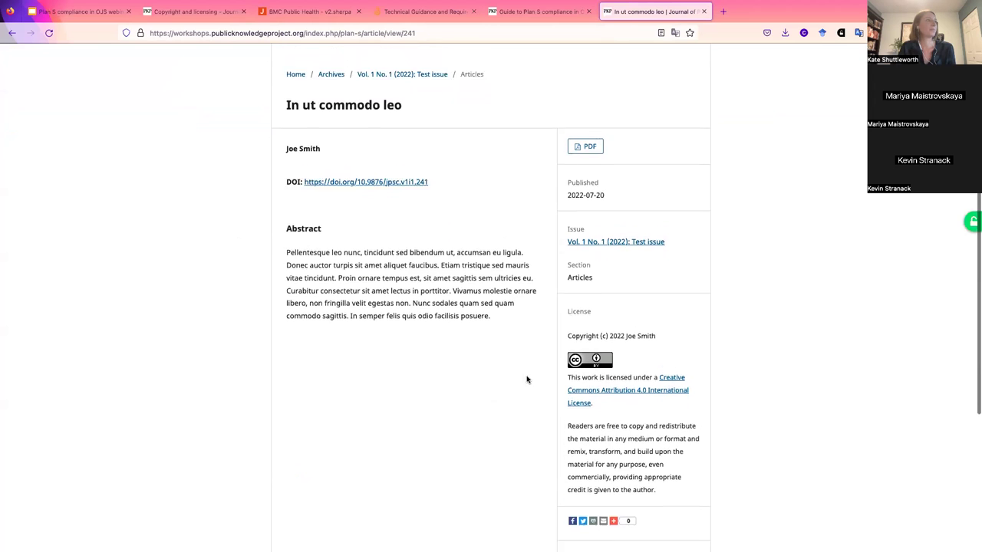
Go to the journal's administration dashboard and open the journal masthead settings at the About the Journal description.
{"action": "left_click", "coordinate": [750, 52]}
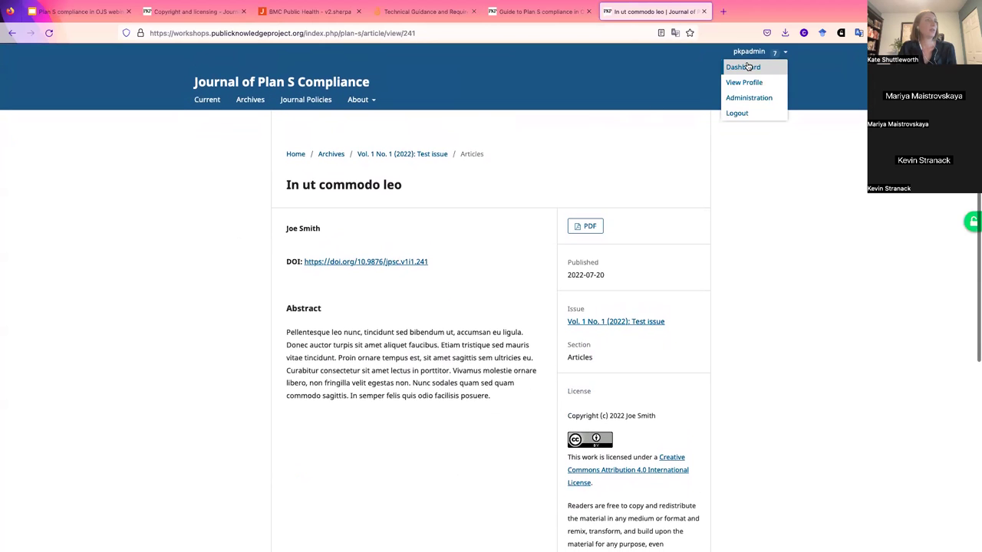
{"action": "left_click", "coordinate": [748, 66]}
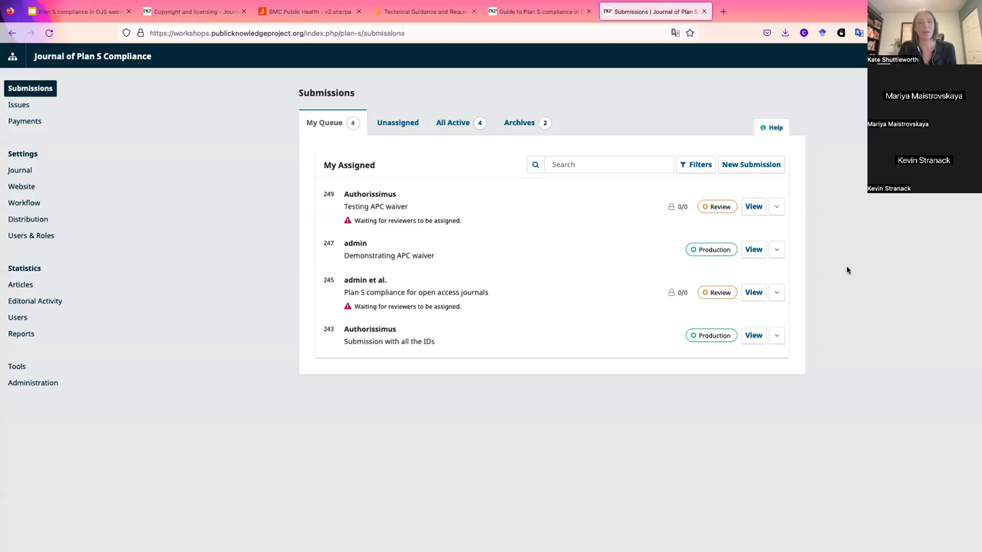
{"action": "left_click", "coordinate": [21, 171]}
{"action": "scroll", "coordinate": [288, 188], "scroll_direction": "down", "scroll_amount": 8}
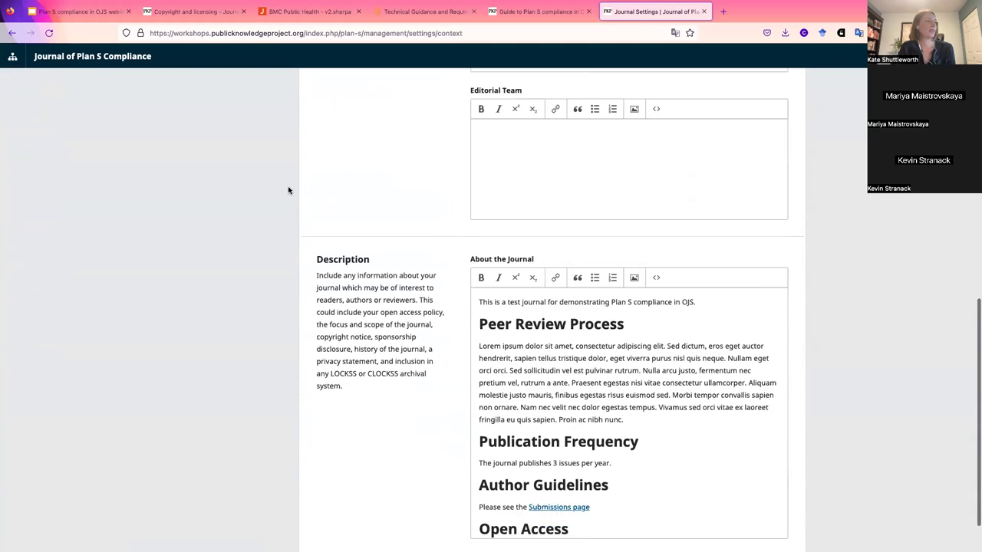
{"action": "scroll", "coordinate": [288, 190], "scroll_direction": "down", "scroll_amount": 2}
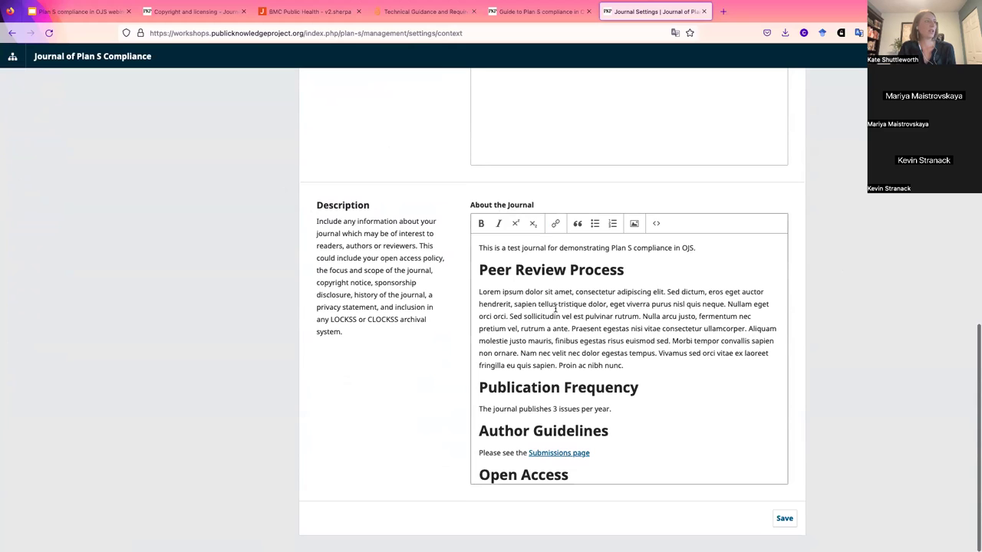
Review the policy sections in the About the Journal text, from Peer Review Process through Open Access, and locate its source code option.
{"action": "scroll", "coordinate": [555, 308], "scroll_direction": "down", "scroll_amount": 3}
{"action": "scroll", "coordinate": [541, 291], "scroll_direction": "up", "scroll_amount": 3}
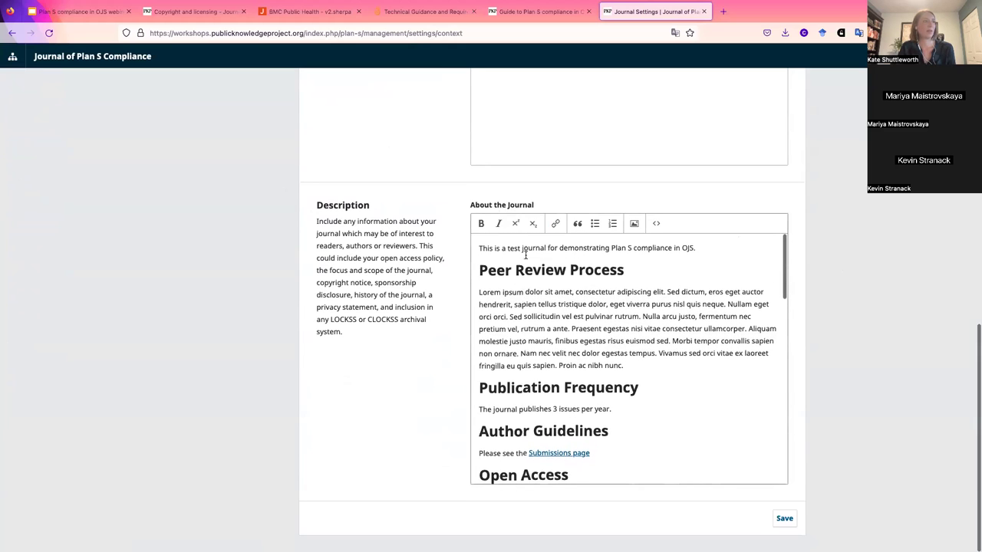
{"action": "scroll", "coordinate": [566, 317], "scroll_direction": "down", "scroll_amount": 4}
{"action": "scroll", "coordinate": [568, 318], "scroll_direction": "down", "scroll_amount": 3}
{"action": "scroll", "coordinate": [574, 321], "scroll_direction": "up", "scroll_amount": 2}
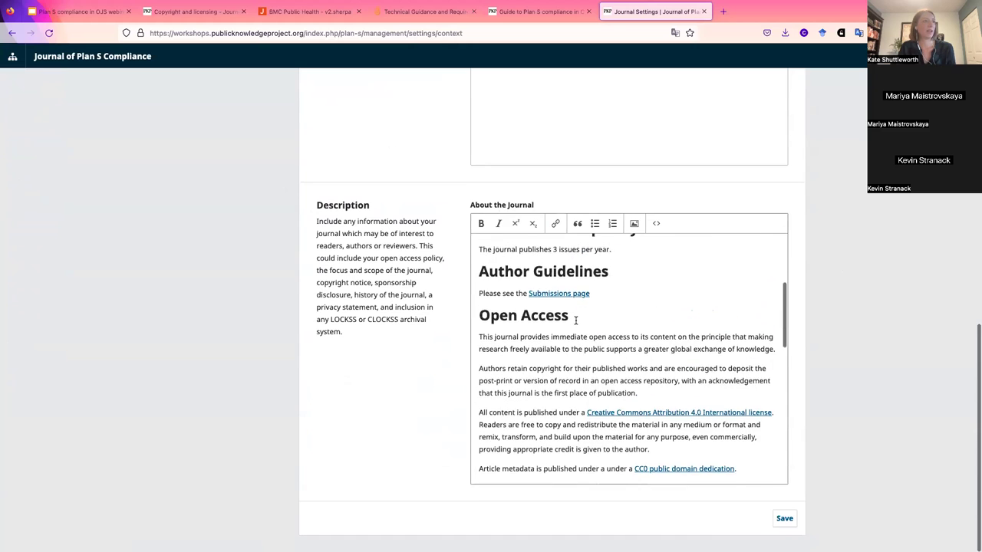
{"action": "scroll", "coordinate": [576, 321], "scroll_direction": "up", "scroll_amount": 6}
{"action": "scroll", "coordinate": [430, 353], "scroll_direction": "down", "scroll_amount": 1}
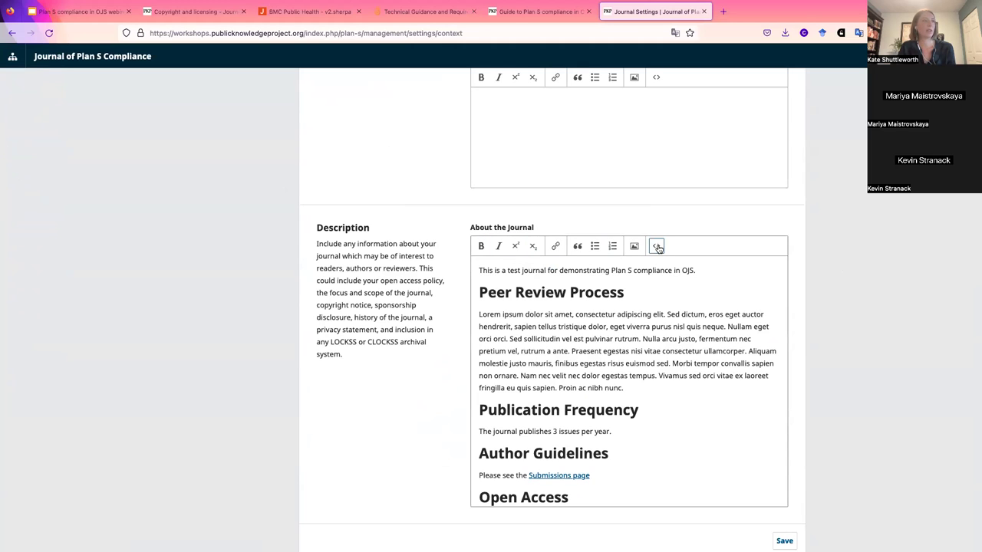
{"action": "scroll", "coordinate": [423, 389], "scroll_direction": "up", "scroll_amount": 1}
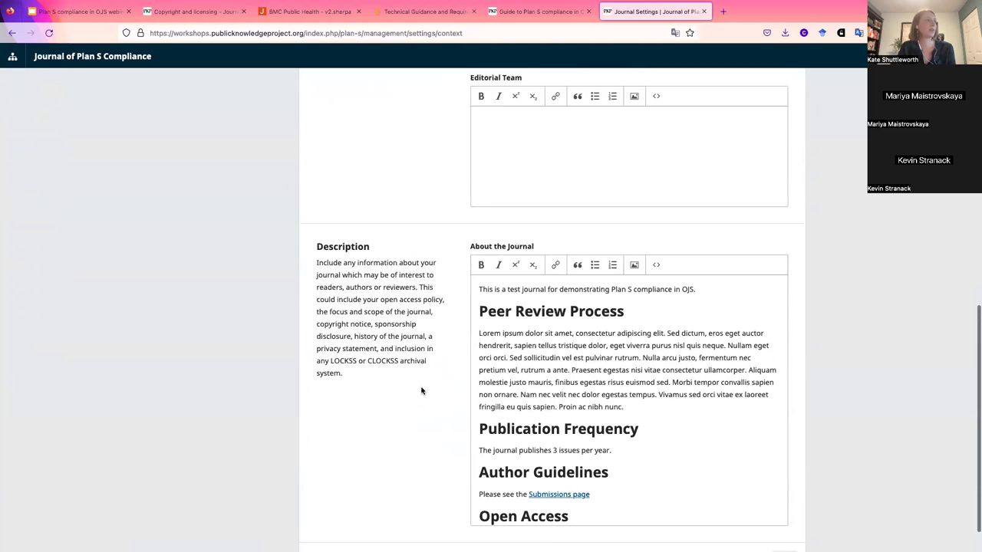
Open the workflow's submission settings for Author Guidelines and review the author guidelines and copyright notice text.
{"action": "scroll", "coordinate": [423, 390], "scroll_direction": "up", "scroll_amount": 8}
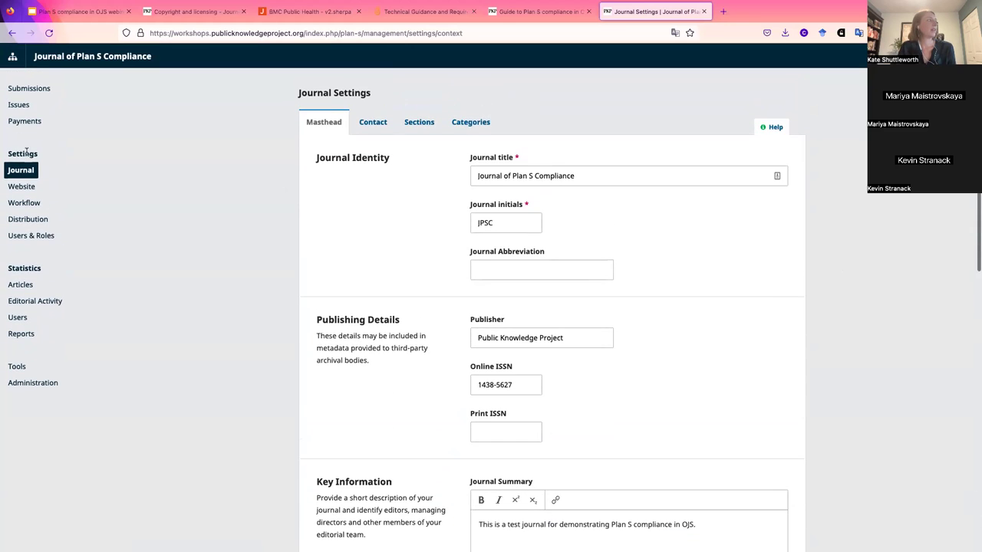
{"action": "left_click", "coordinate": [20, 204]}
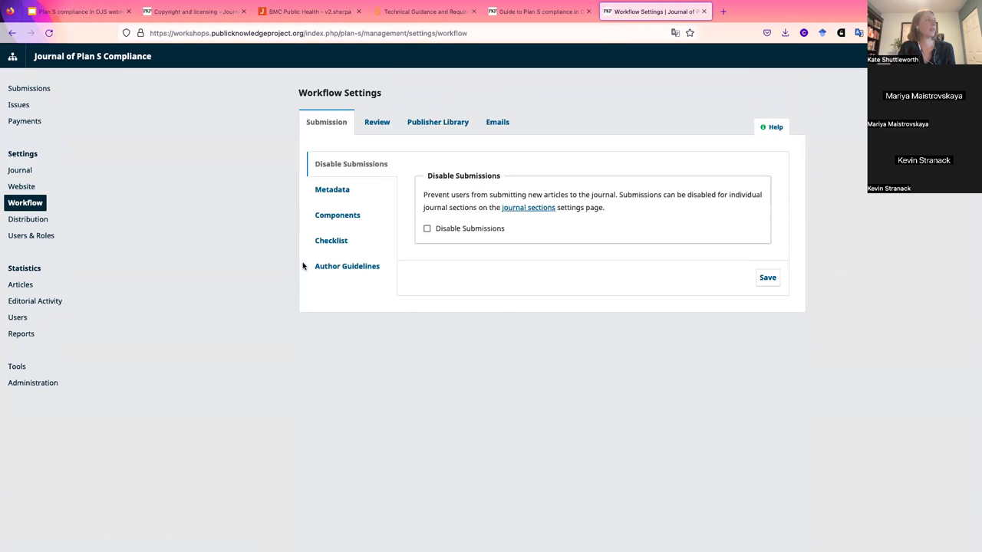
{"action": "left_click", "coordinate": [358, 265]}
{"action": "scroll", "coordinate": [397, 274], "scroll_direction": "down", "scroll_amount": 1}
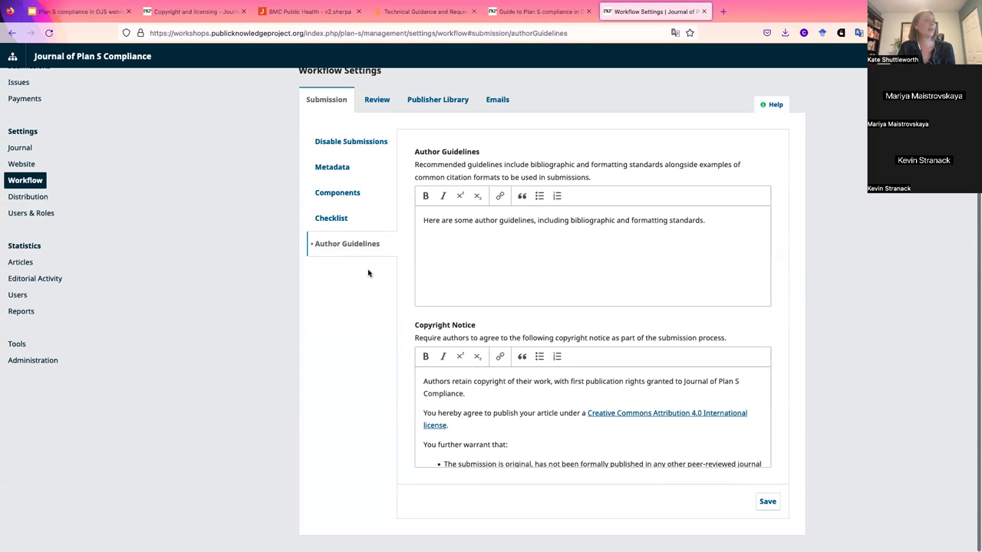
{"action": "scroll", "coordinate": [500, 406], "scroll_direction": "down", "scroll_amount": 1}
{"action": "scroll", "coordinate": [500, 405], "scroll_direction": "up", "scroll_amount": 2}
{"action": "scroll", "coordinate": [500, 405], "scroll_direction": "down", "scroll_amount": 3}
{"action": "scroll", "coordinate": [501, 405], "scroll_direction": "up", "scroll_amount": 3}
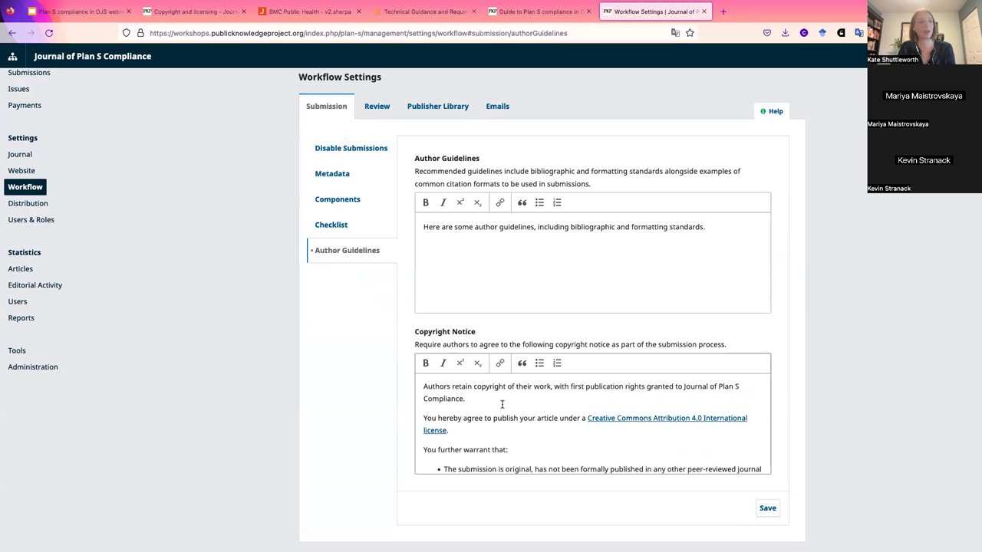
{"action": "scroll", "coordinate": [502, 404], "scroll_direction": "down", "scroll_amount": 4}
{"action": "scroll", "coordinate": [504, 406], "scroll_direction": "up", "scroll_amount": 2}
{"action": "scroll", "coordinate": [501, 405], "scroll_direction": "up", "scroll_amount": 3}
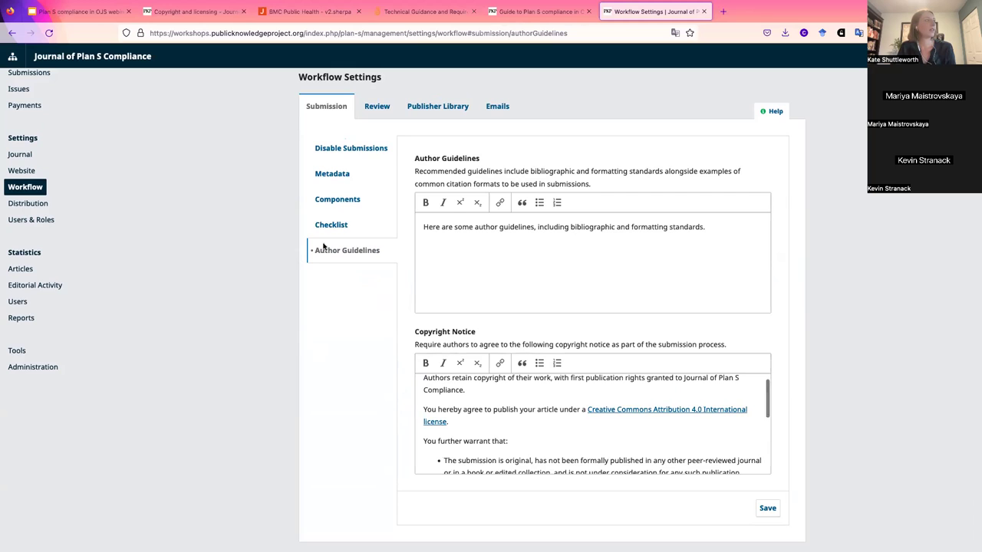
Open the workflow's Reviewer Guidance settings and examine the review guidelines and competing interests text.
{"action": "left_click", "coordinate": [373, 106]}
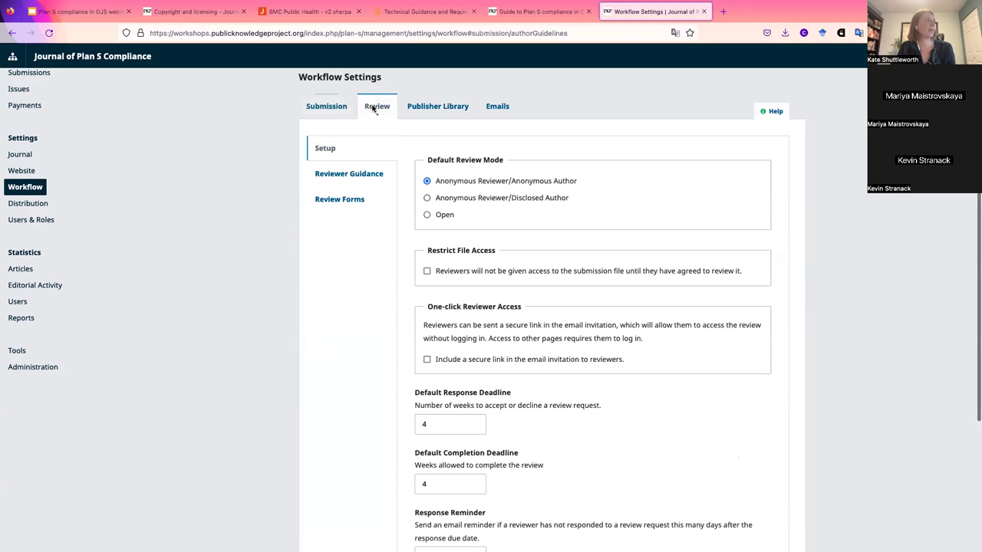
{"action": "left_click", "coordinate": [367, 175]}
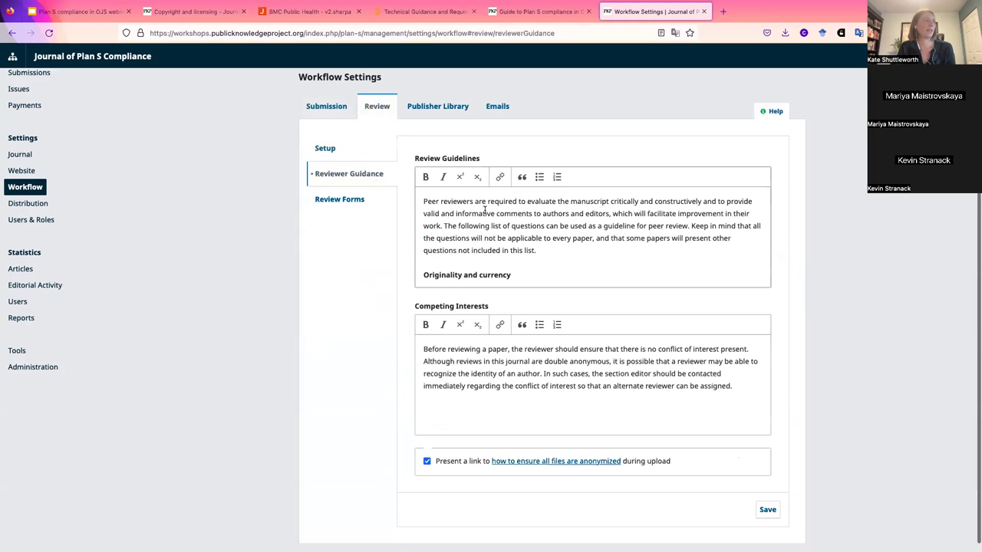
{"action": "scroll", "coordinate": [484, 223], "scroll_direction": "down", "scroll_amount": 2}
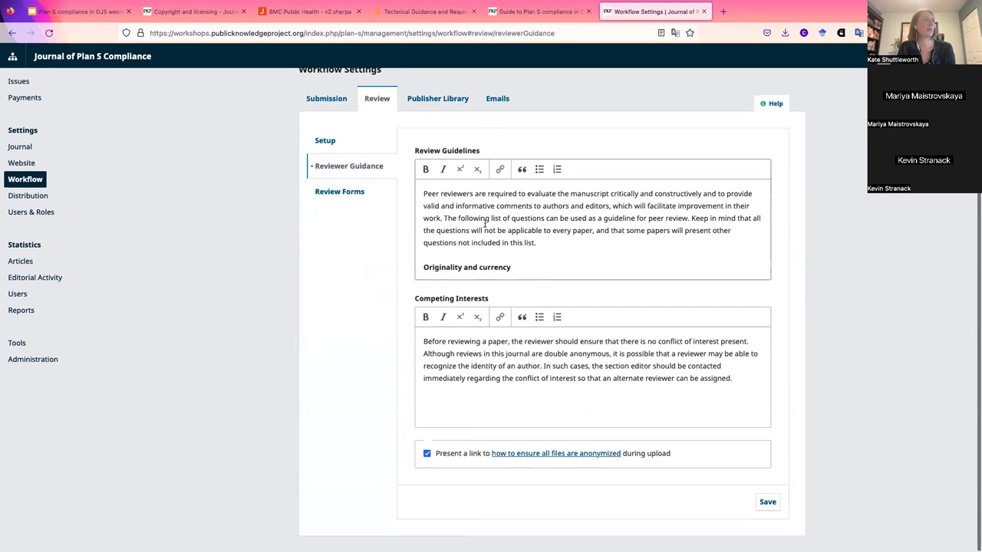
{"action": "scroll", "coordinate": [484, 223], "scroll_direction": "down", "scroll_amount": 2}
{"action": "scroll", "coordinate": [484, 223], "scroll_direction": "up", "scroll_amount": 3}
{"action": "scroll", "coordinate": [377, 276], "scroll_direction": "up", "scroll_amount": 1}
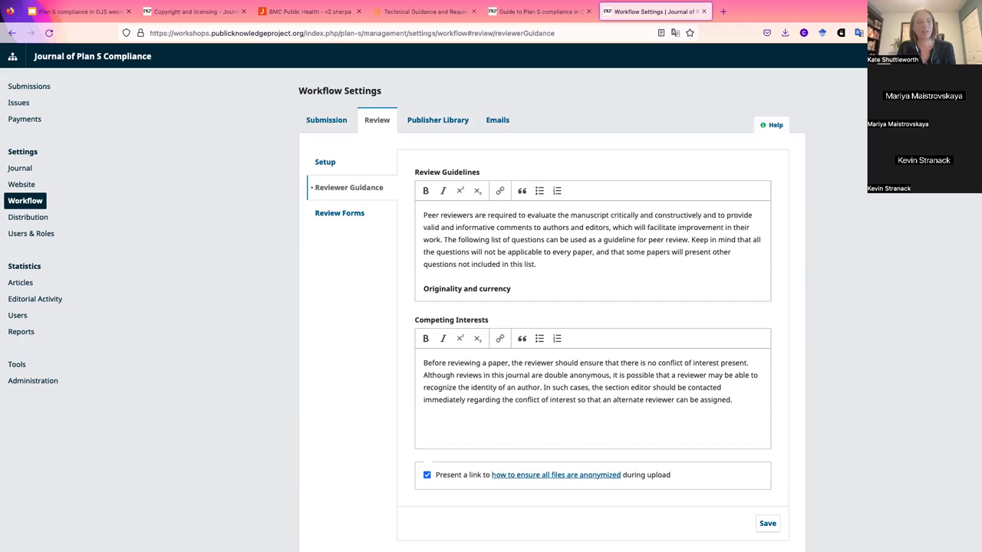
Open the website's navigation setup and look through the list of navigation menu items.
{"action": "left_click", "coordinate": [23, 185]}
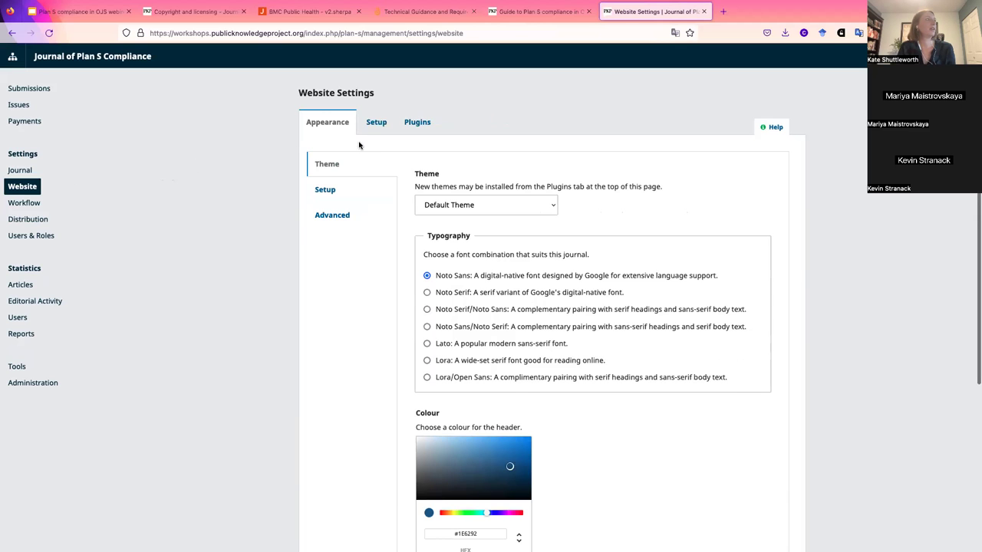
{"action": "left_click", "coordinate": [375, 117]}
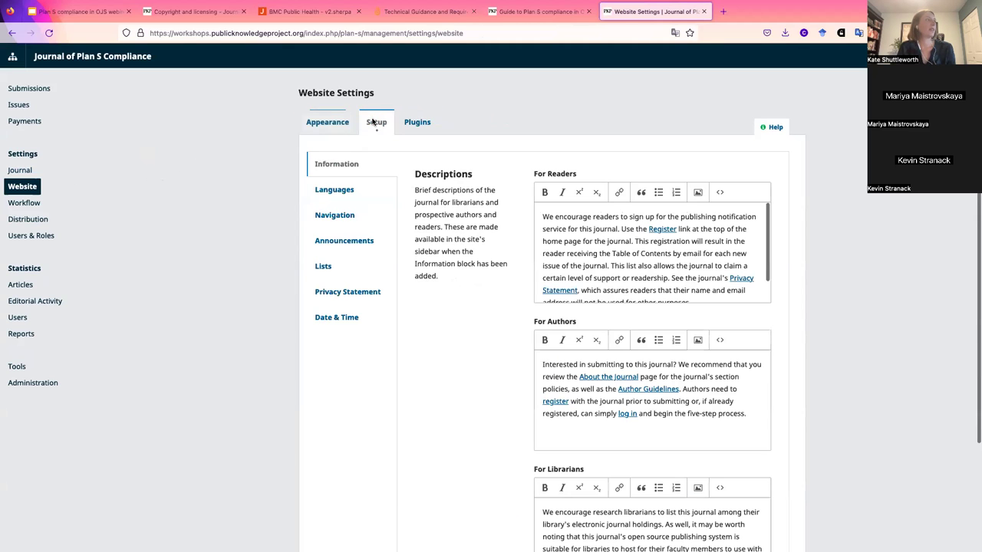
{"action": "left_click", "coordinate": [349, 217]}
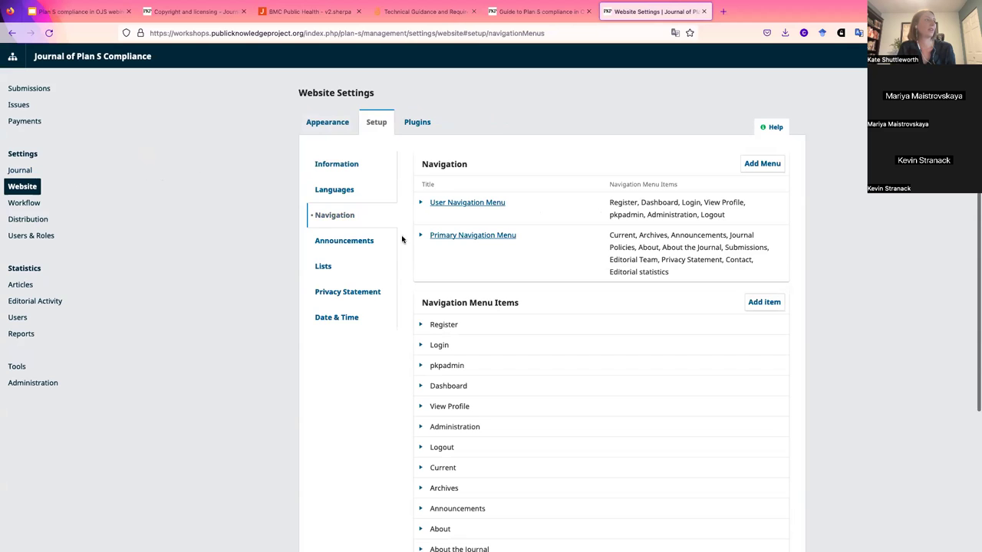
{"action": "scroll", "coordinate": [402, 244], "scroll_direction": "down", "scroll_amount": 4}
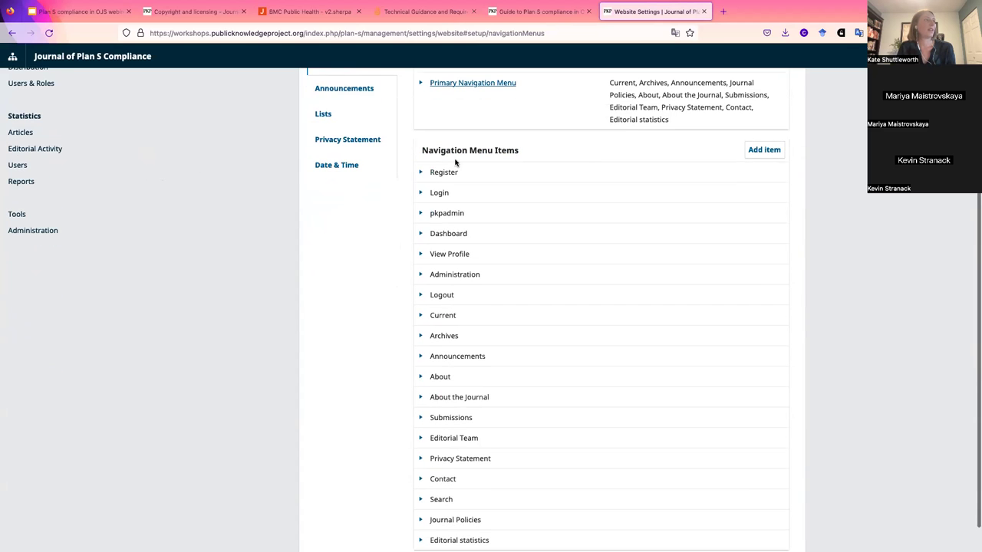
{"action": "scroll", "coordinate": [517, 187], "scroll_direction": "up", "scroll_amount": 2}
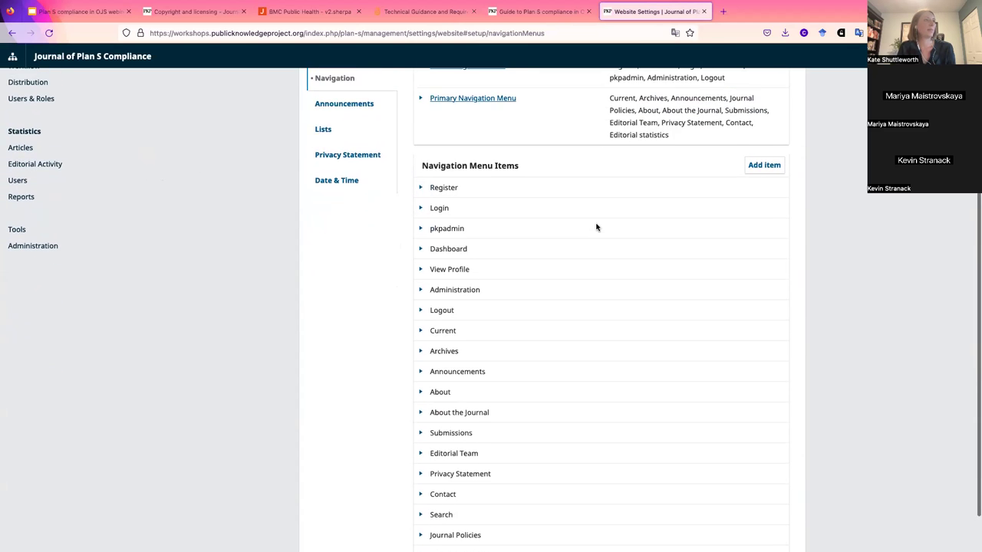
Start a new navigation menu item titled "New page" with the Custom Page type.
{"action": "left_click", "coordinate": [758, 171]}
{"action": "left_click", "coordinate": [392, 104]}
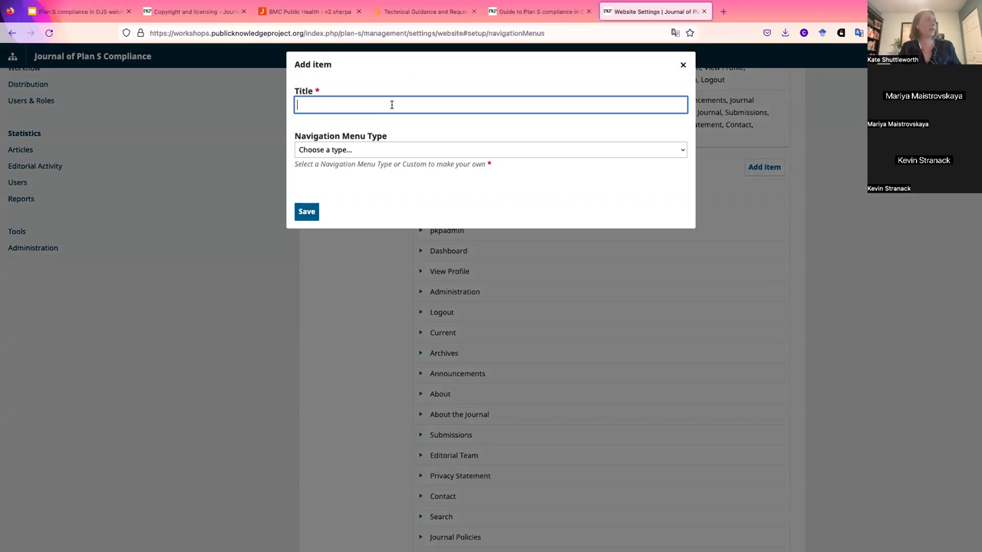
{"action": "type", "text": "New page"}
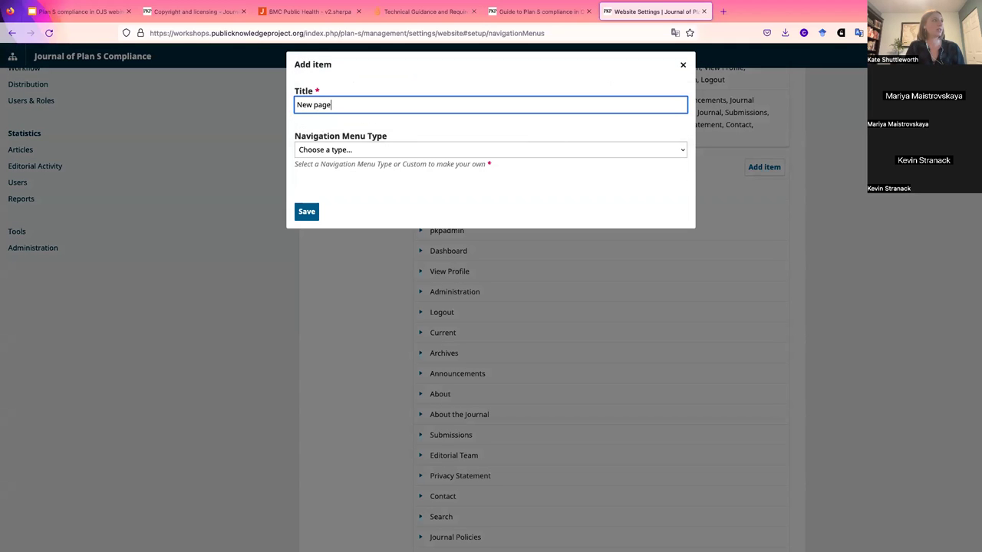
{"action": "left_click", "coordinate": [390, 150]}
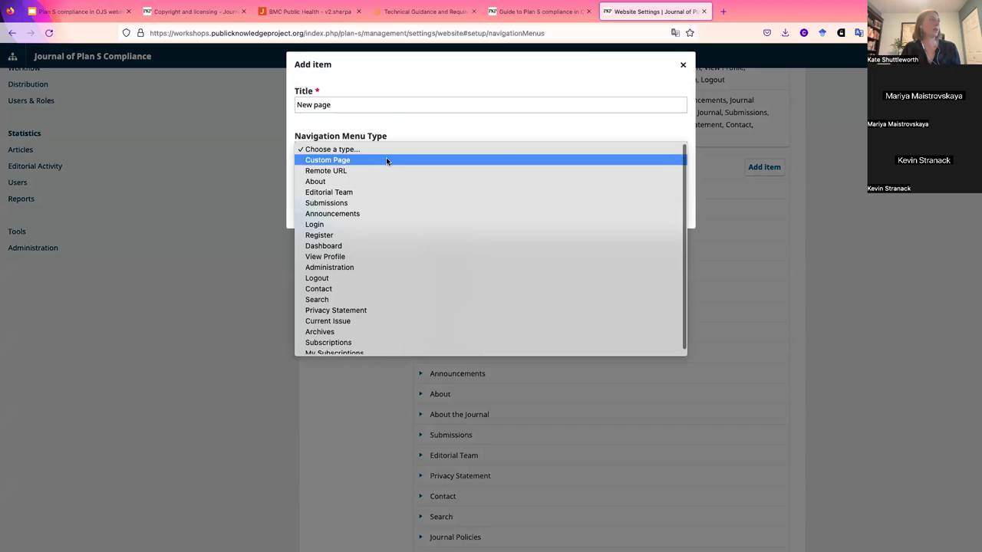
{"action": "left_click", "coordinate": [388, 161]}
Give the custom page the path "newpage" and the content "This is my page content.", and save the item.
{"action": "left_click", "coordinate": [379, 202]}
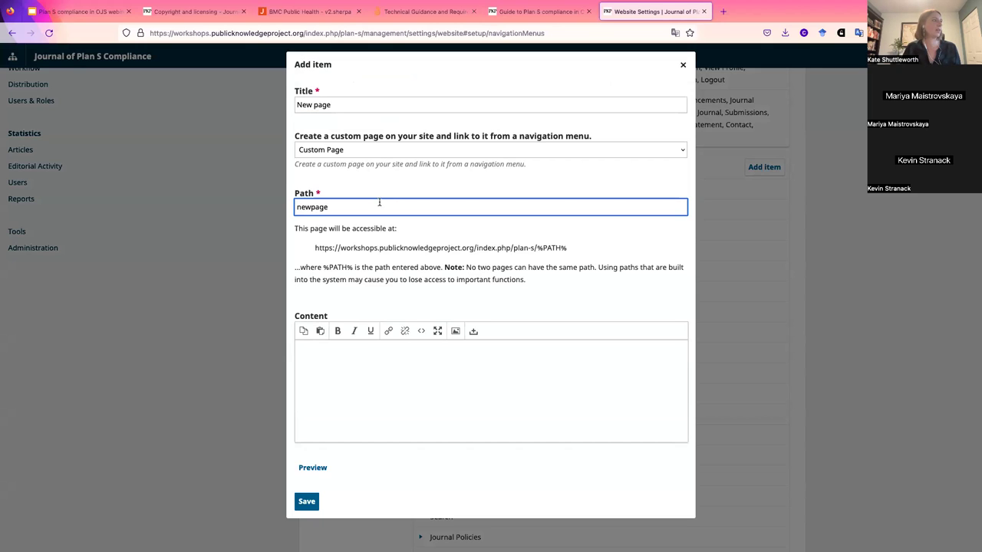
{"action": "left_click", "coordinate": [422, 351]}
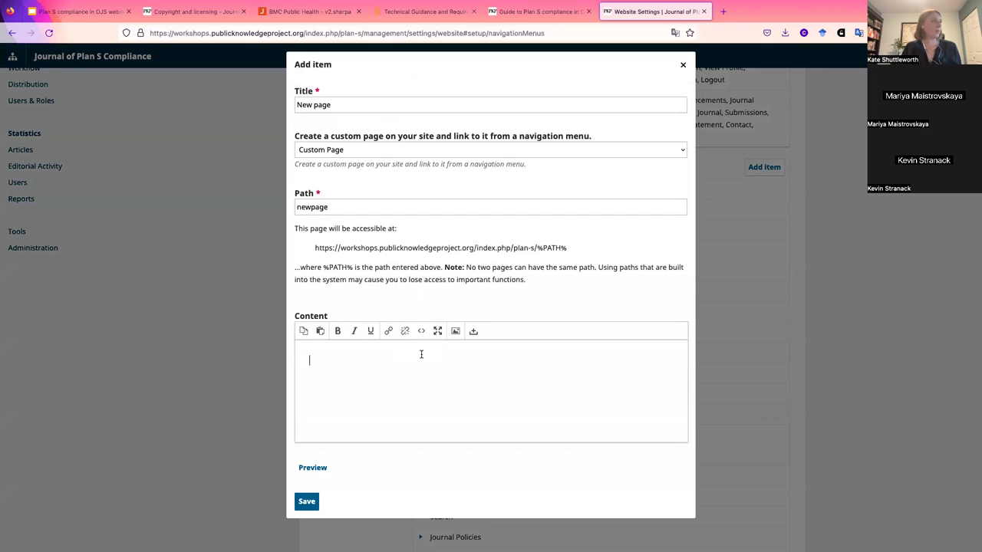
{"action": "type", "text": "This is my page content."}
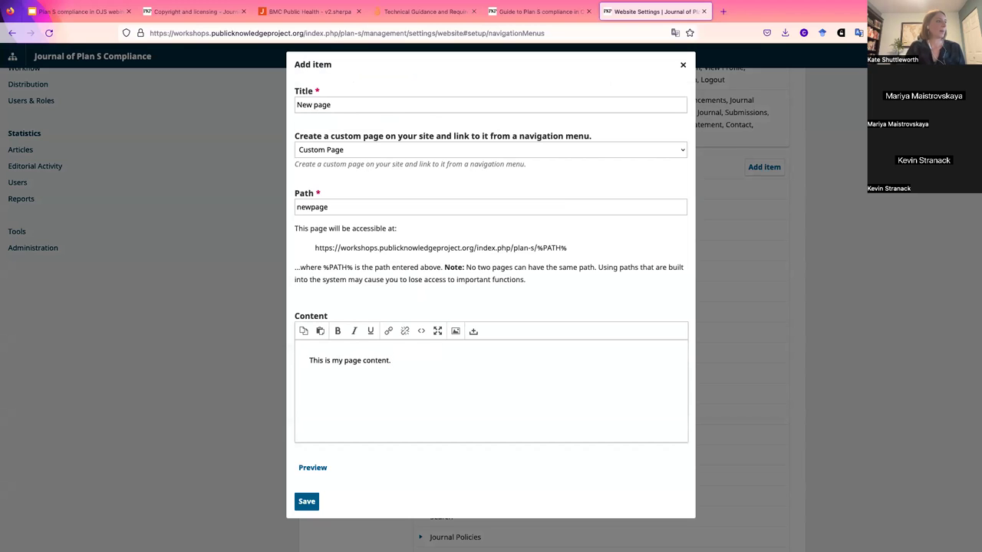
{"action": "left_click", "coordinate": [306, 501]}
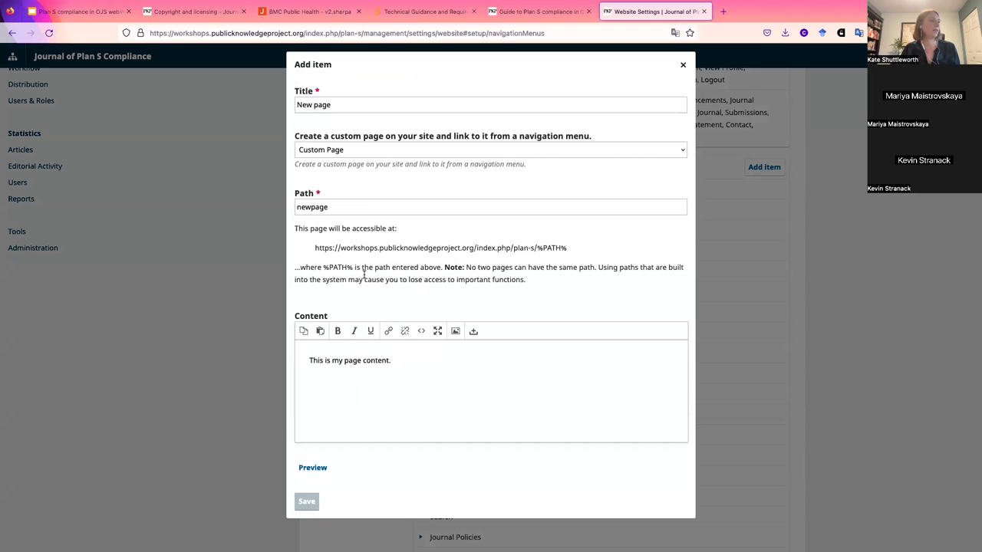
{"action": "scroll", "coordinate": [367, 282], "scroll_direction": "down", "scroll_amount": 1}
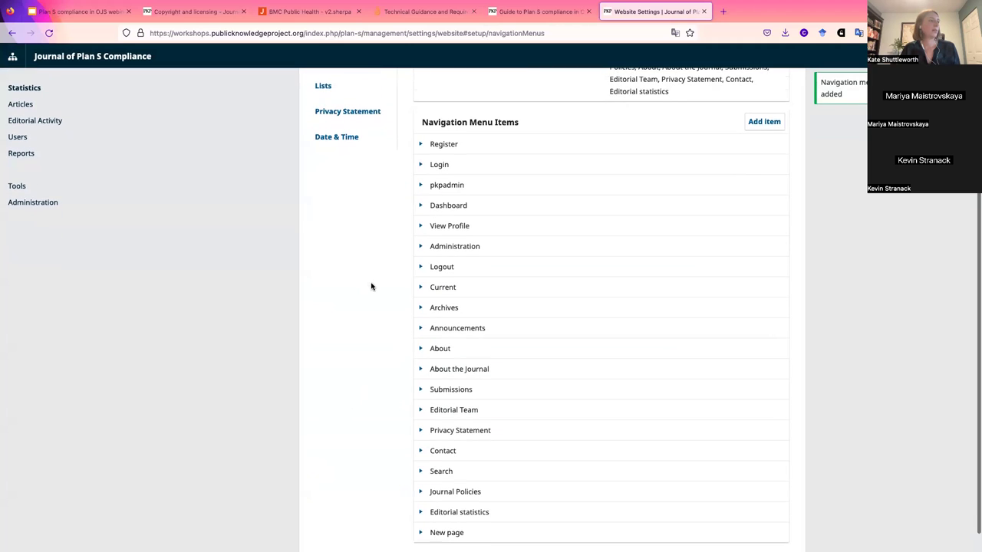
Assign New page to the Primary Navigation Menu between Announcements and Journal Policies, and save the menu.
{"action": "scroll", "coordinate": [415, 499], "scroll_direction": "up", "scroll_amount": 4}
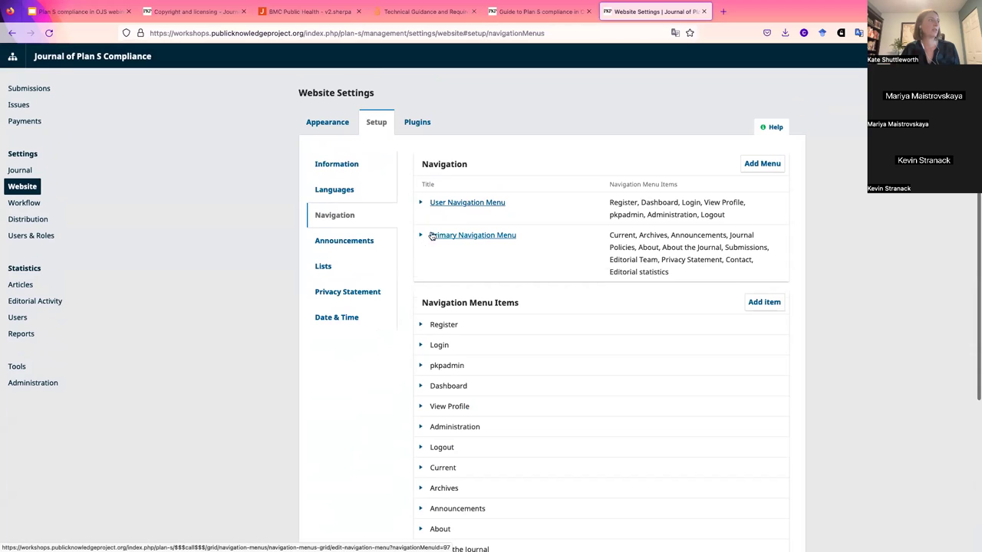
{"action": "left_click", "coordinate": [421, 236]}
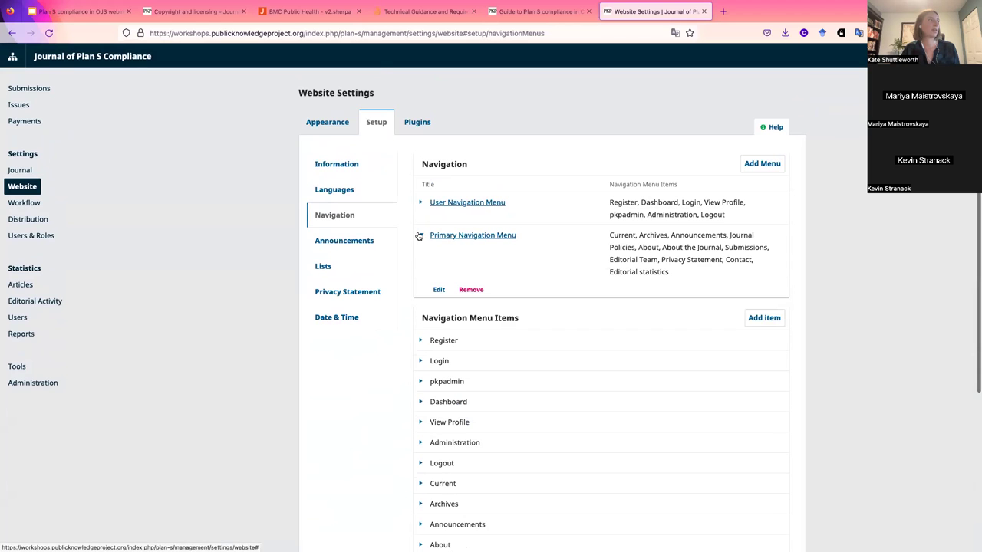
{"action": "left_click", "coordinate": [435, 292]}
{"action": "scroll", "coordinate": [504, 279], "scroll_direction": "down", "scroll_amount": 2}
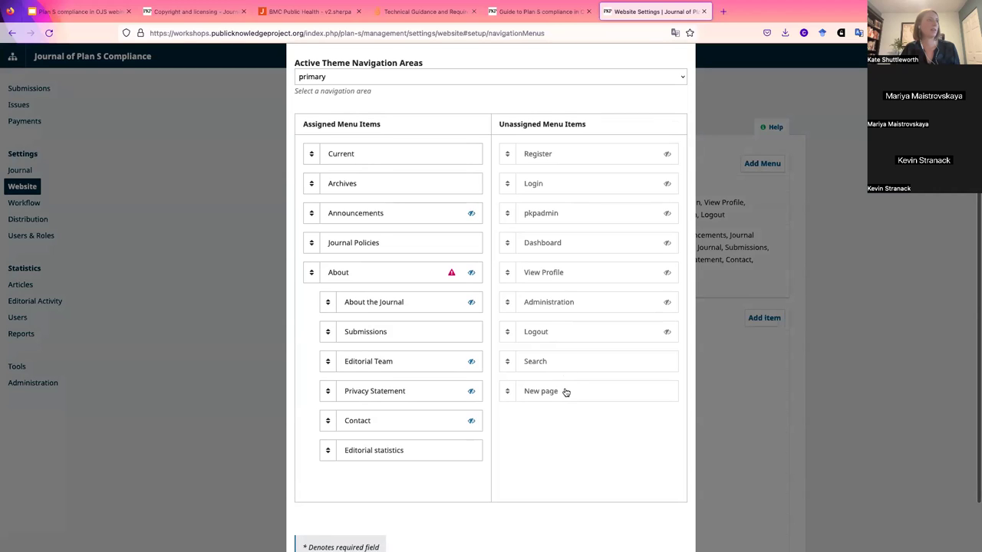
{"action": "left_click_drag", "start_coordinate": [565, 392], "coordinate": [377, 290]}
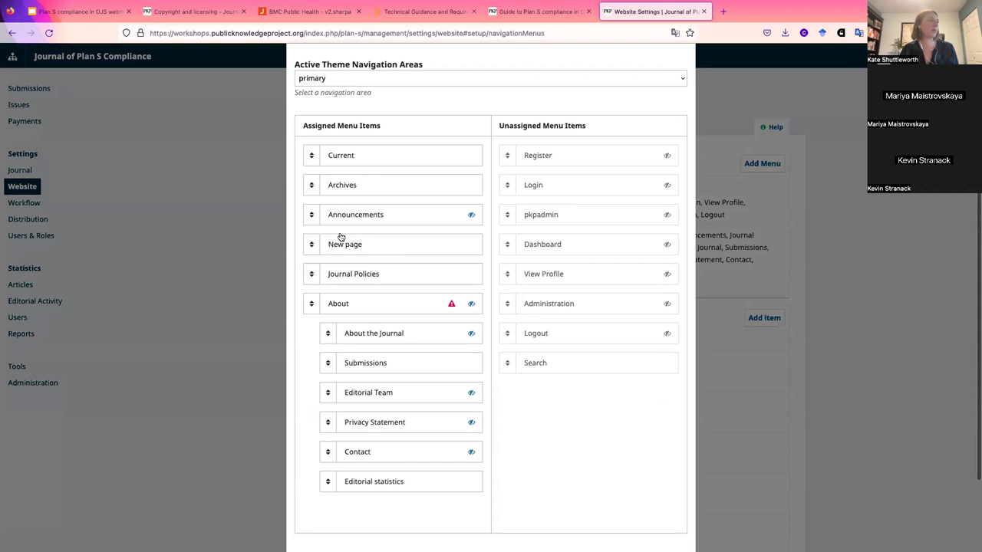
{"action": "scroll", "coordinate": [381, 249], "scroll_direction": "down", "scroll_amount": 3}
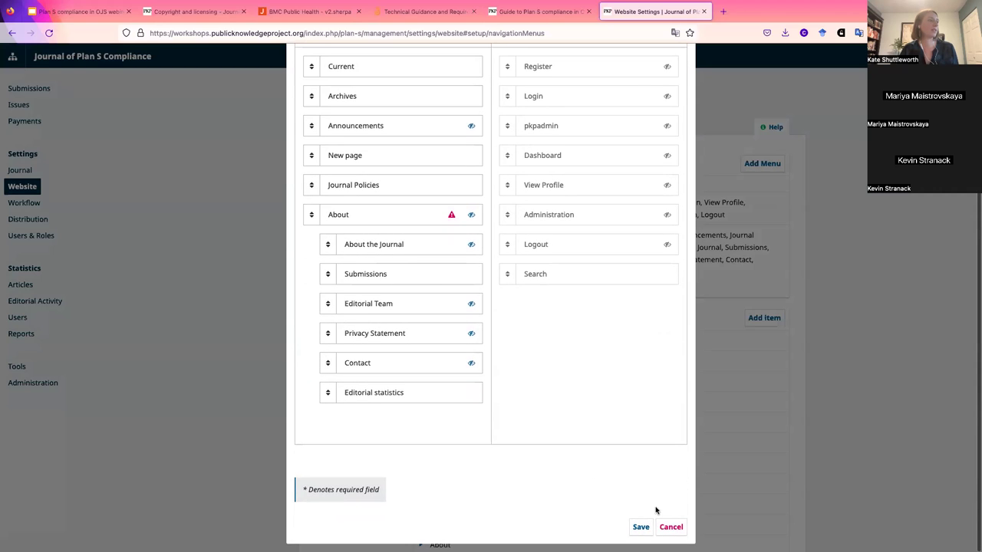
{"action": "left_click", "coordinate": [641, 528]}
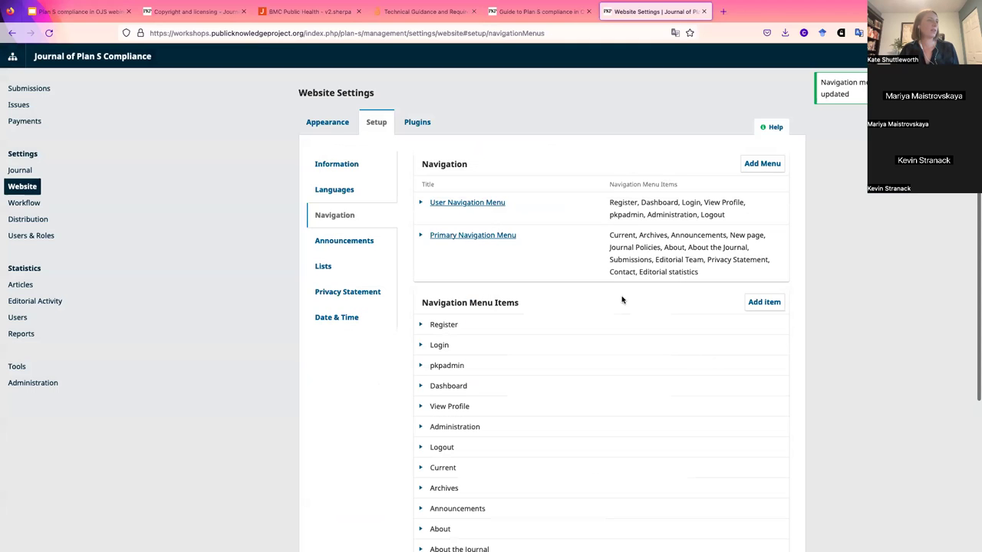
Open New page from the public journal site's navigation to view its content.
{"action": "left_click", "coordinate": [129, 62]}
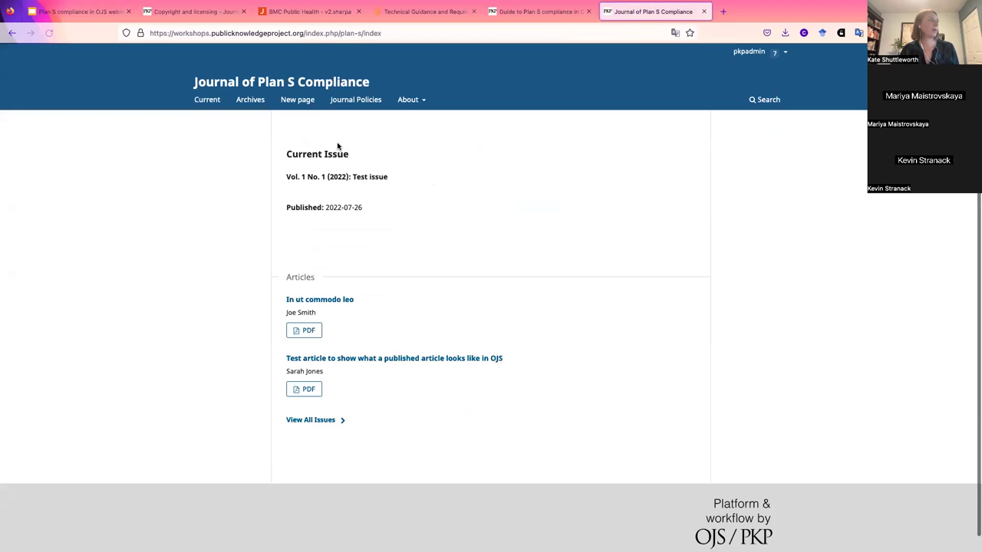
{"action": "left_click", "coordinate": [303, 101]}
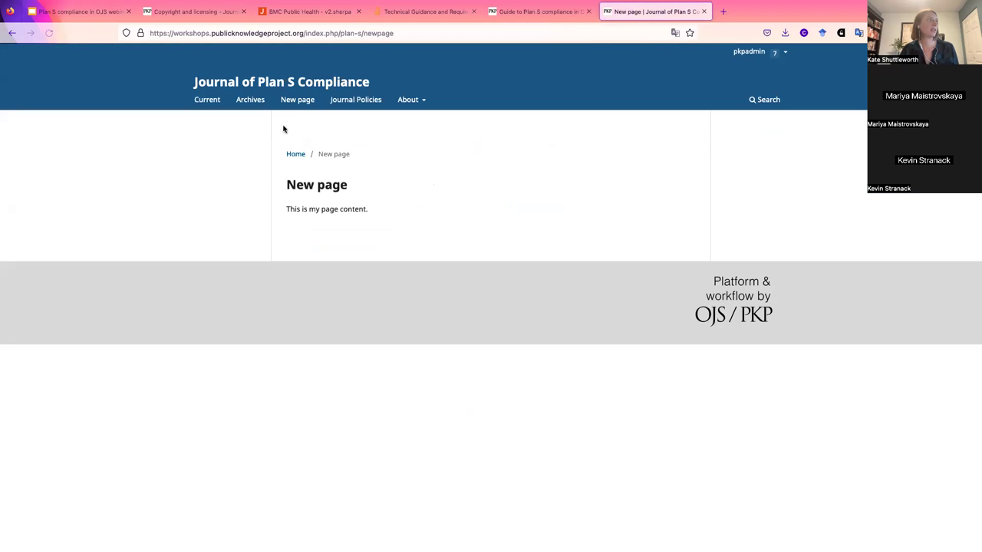
{"action": "mouse_move", "coordinate": [395, 102]}
Return to the journal's dashboard and review the copyright holder, license, copyright year and license terms in the distribution settings.
{"action": "left_click", "coordinate": [745, 68]}
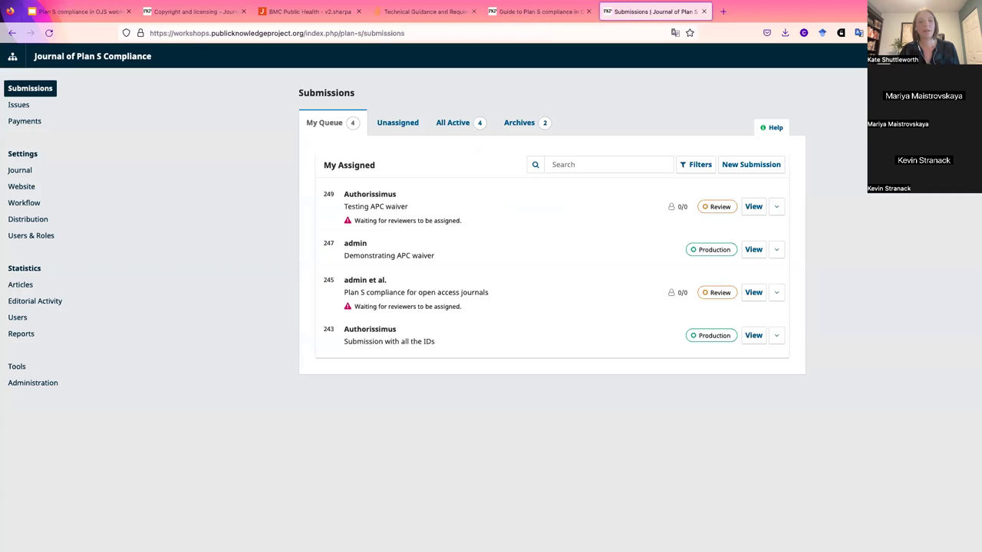
{"action": "left_click", "coordinate": [46, 220]}
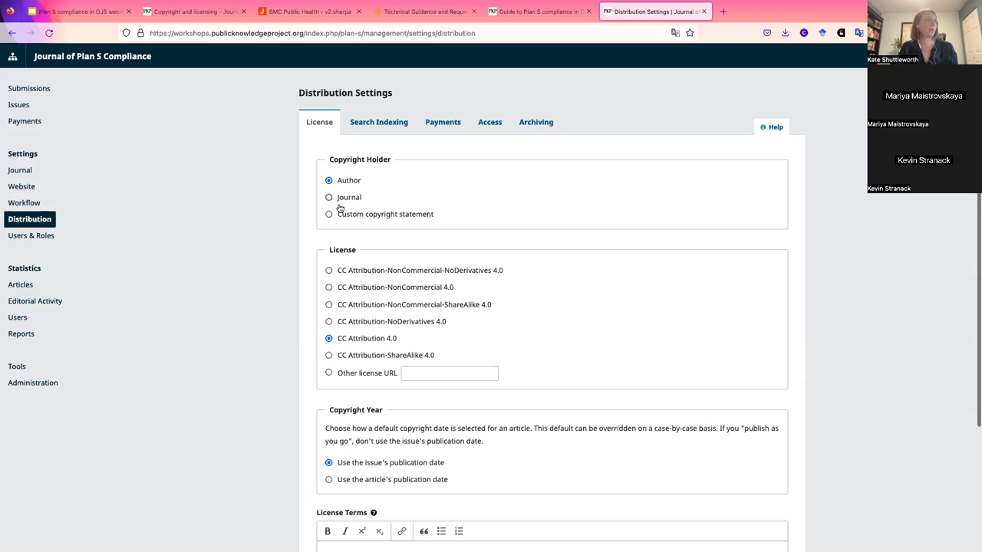
{"action": "scroll", "coordinate": [368, 184], "scroll_direction": "down", "scroll_amount": 3}
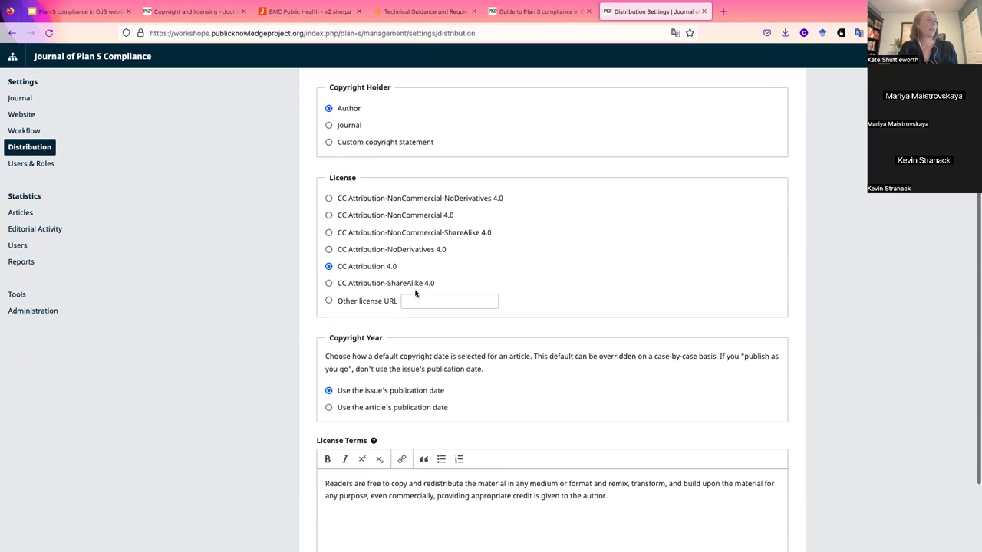
{"action": "scroll", "coordinate": [384, 261], "scroll_direction": "down", "scroll_amount": 1}
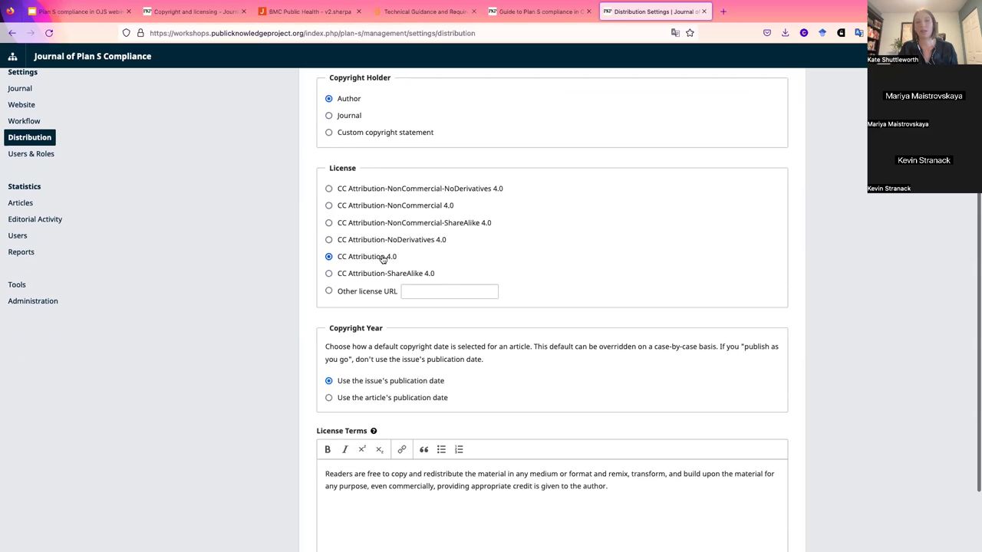
{"action": "scroll", "coordinate": [382, 258], "scroll_direction": "down", "scroll_amount": 3}
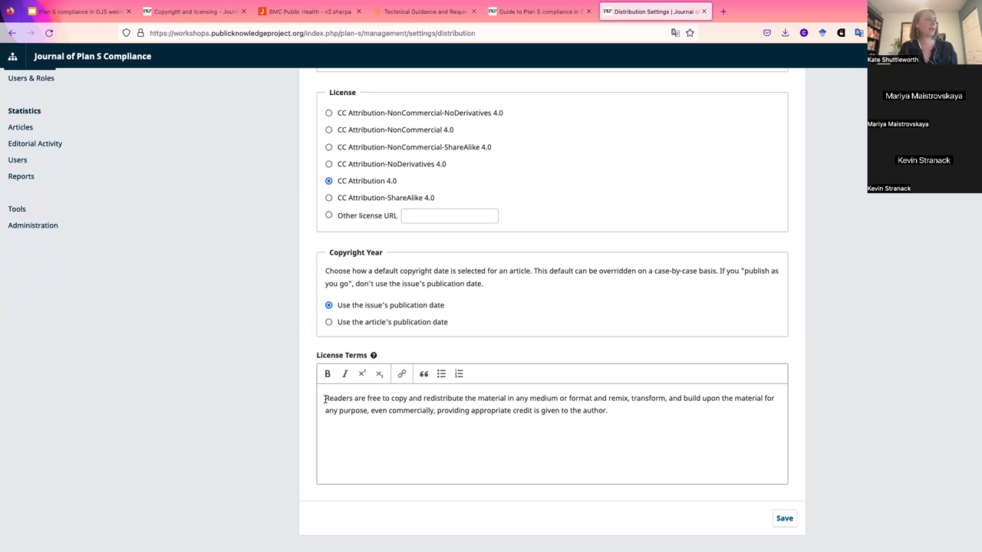
{"action": "left_click", "coordinate": [606, 412]}
{"action": "scroll", "coordinate": [614, 423], "scroll_direction": "up", "scroll_amount": 3}
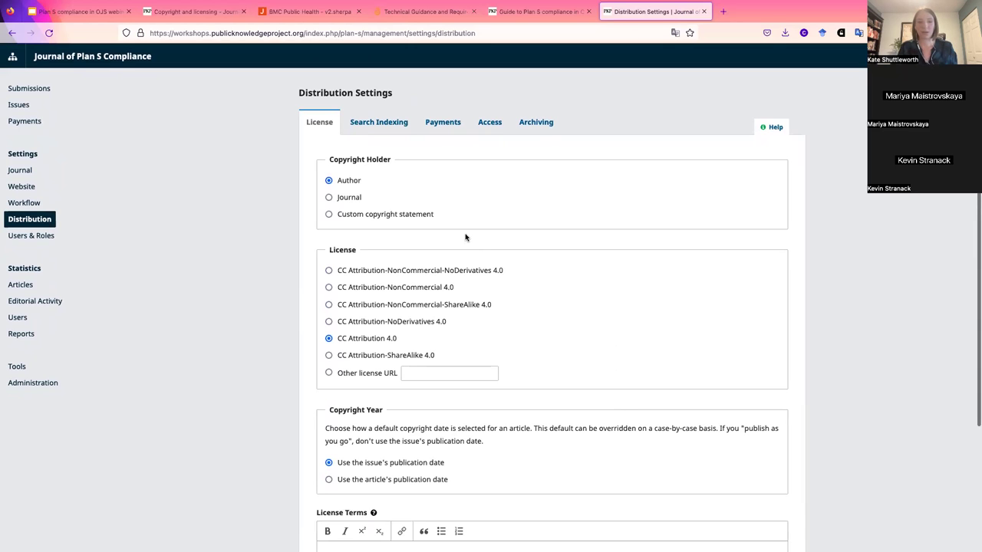
Open the published article "In ut commodo leo" on the journal site and examine its license section.
{"action": "left_click", "coordinate": [92, 56]}
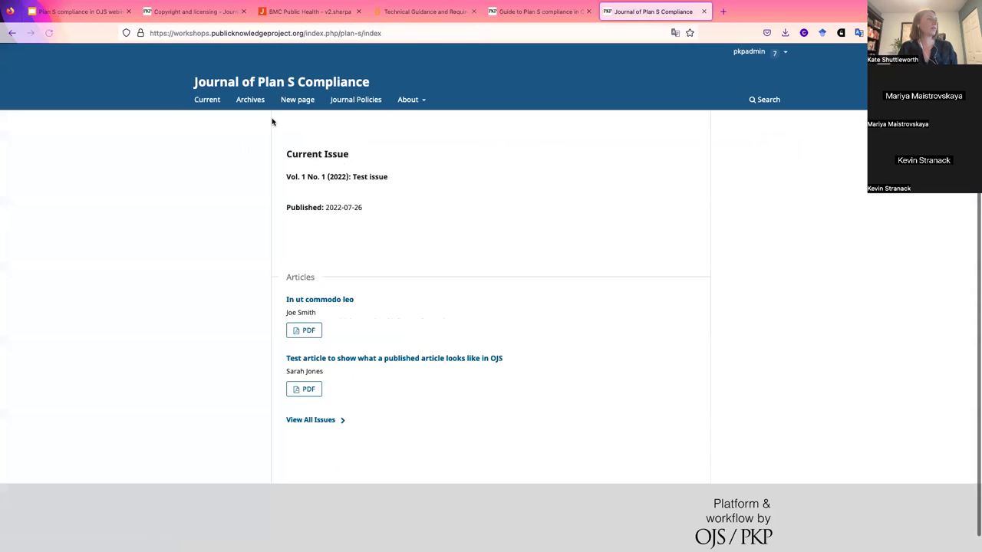
{"action": "left_click", "coordinate": [330, 300]}
{"action": "scroll", "coordinate": [583, 297], "scroll_direction": "down", "scroll_amount": 3}
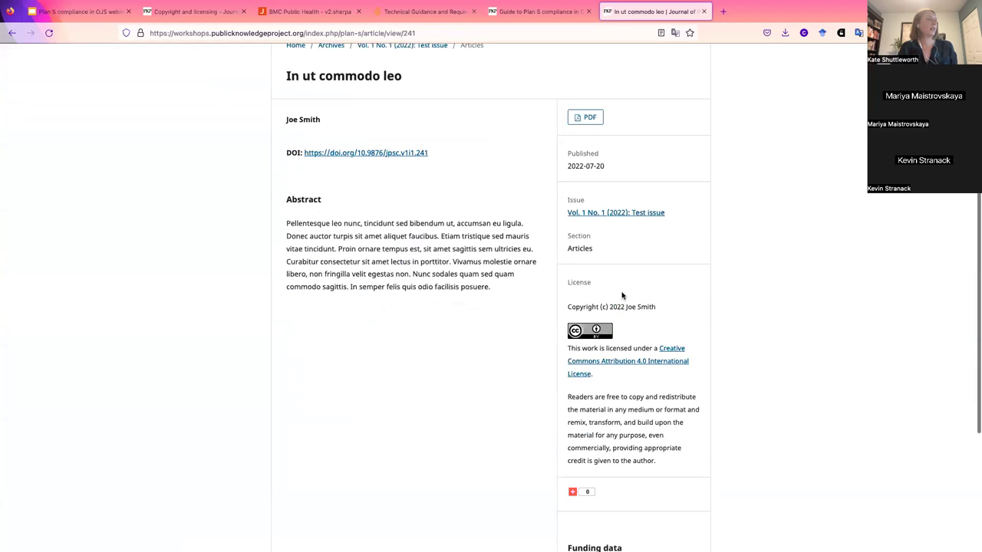
{"action": "scroll", "coordinate": [622, 296], "scroll_direction": "down", "scroll_amount": 1}
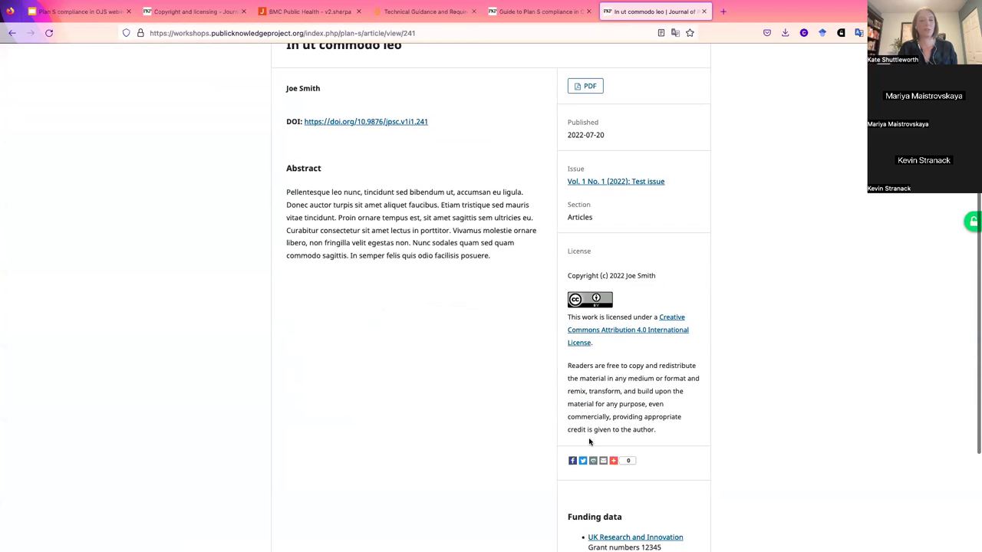
{"action": "scroll", "coordinate": [671, 337], "scroll_direction": "up", "scroll_amount": 5}
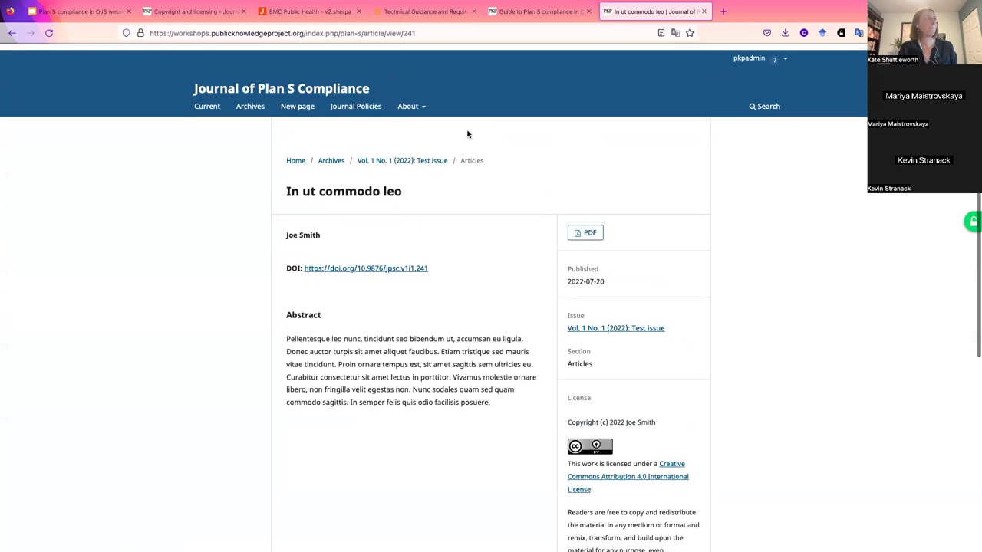
Switch to the Google Slides presentation and go through the copyright notice and license terms slides to "Specific policies for OA journals".
{"action": "key", "text": "ctrl+Tab"}
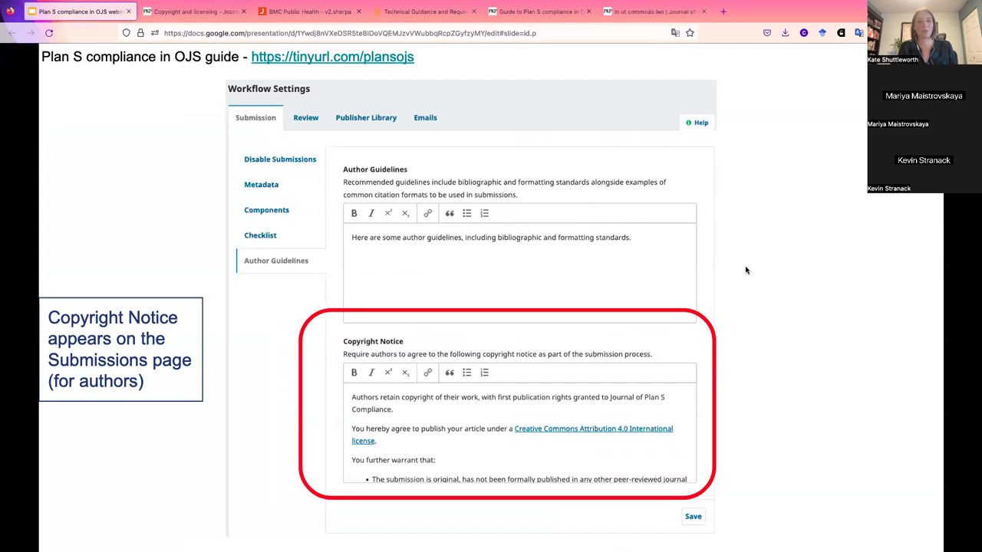
{"action": "key", "text": "Right"}
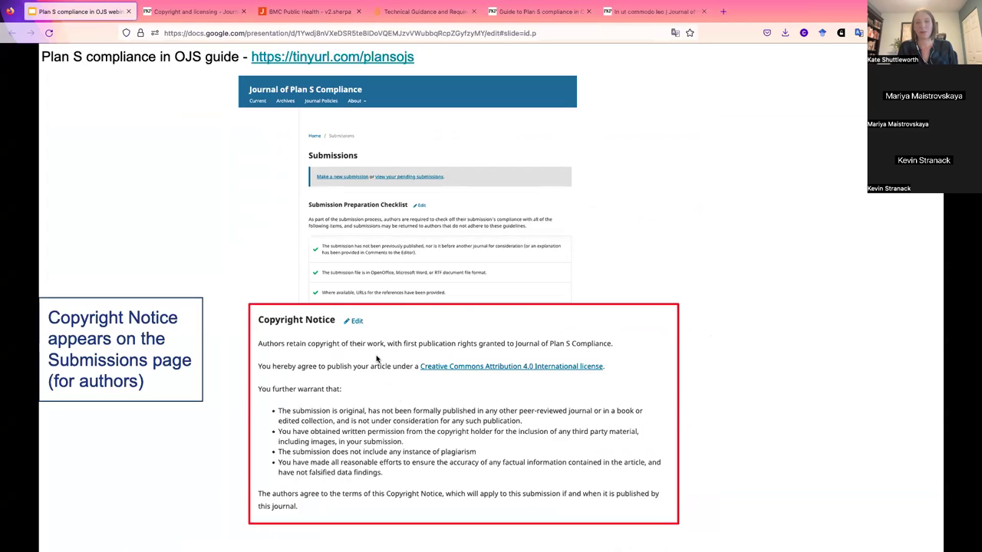
{"action": "key", "text": "Right"}
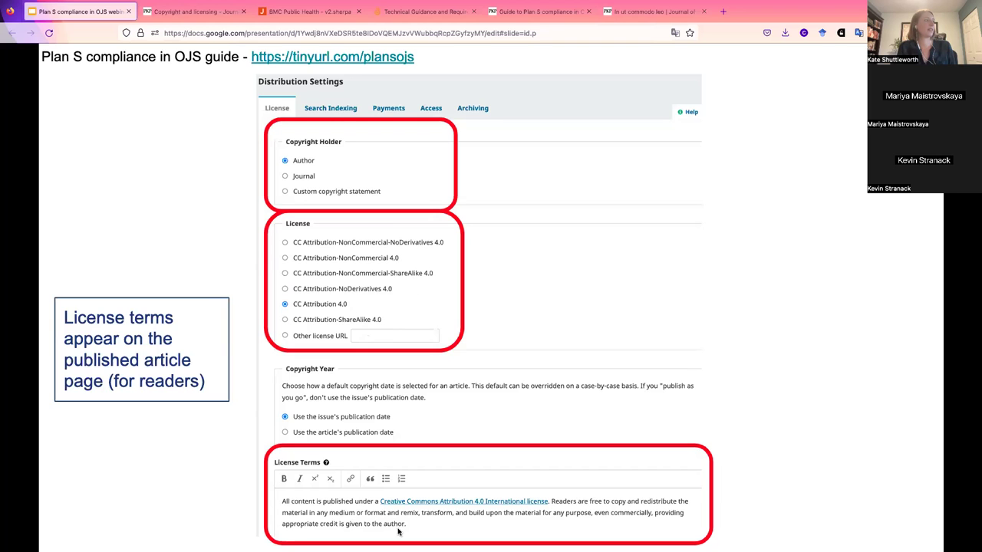
{"action": "left_click", "coordinate": [602, 262]}
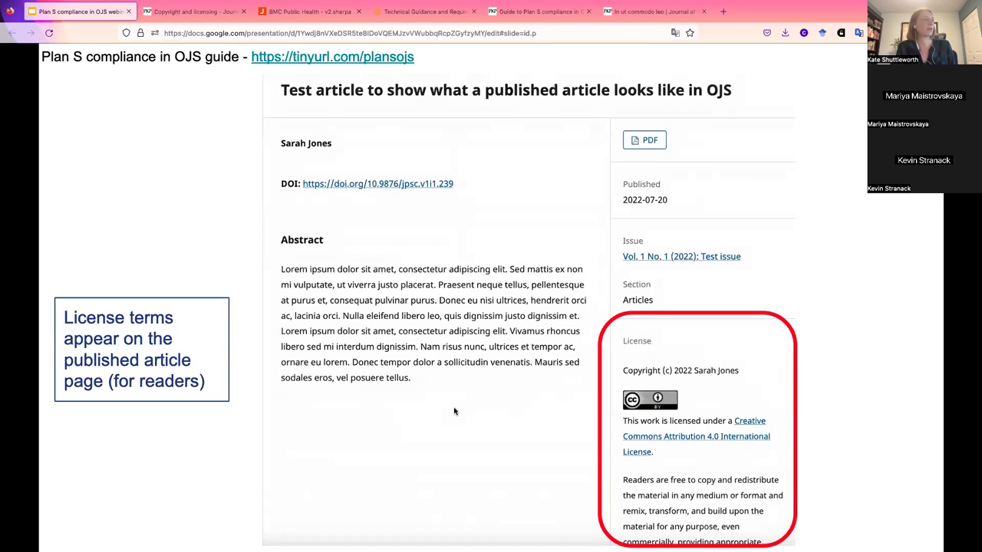
{"action": "key", "text": "Right"}
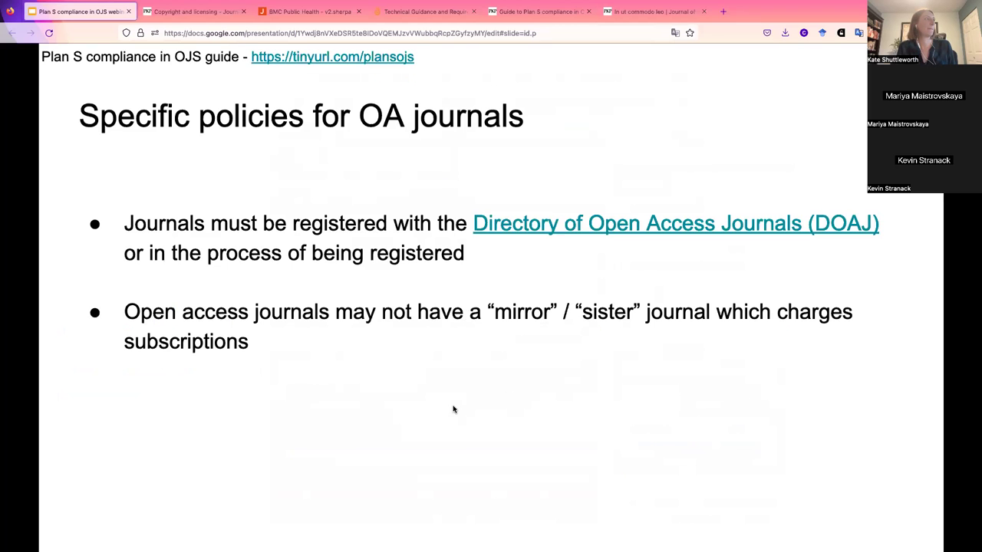
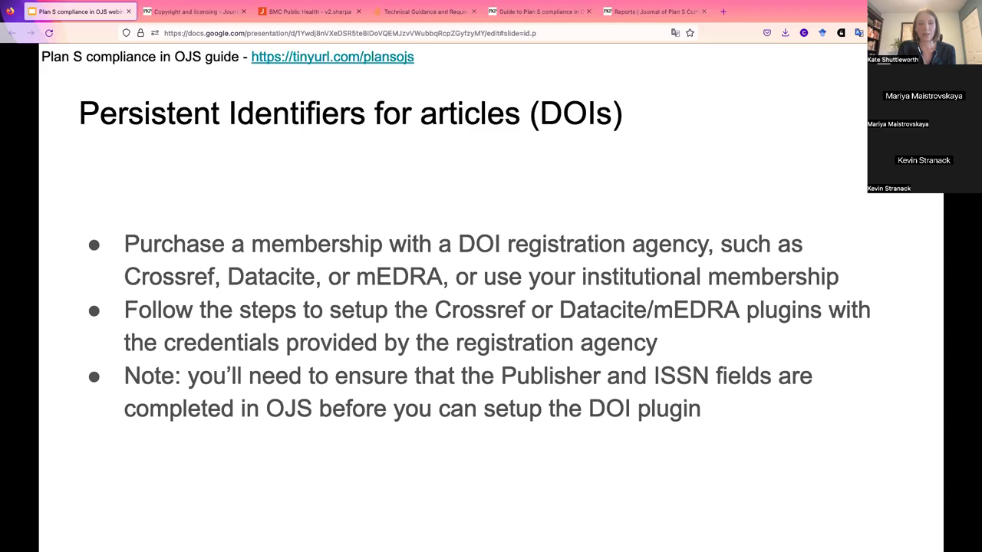
Show the CrossRef XML Export Plugin slide, switch to the journal's dashboard and open the plugin gallery in the website settings.
{"action": "left_click", "coordinate": [728, 202]}
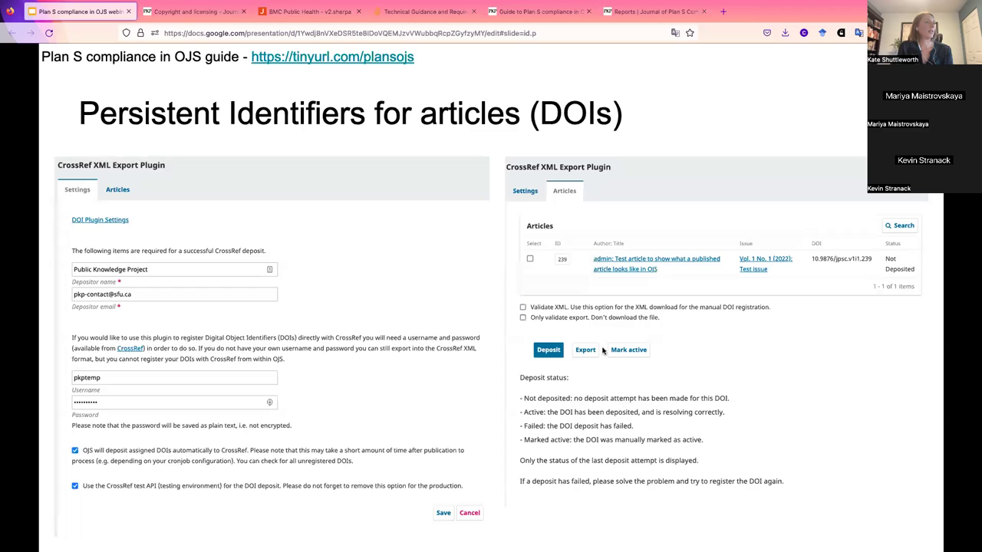
{"action": "mouse_move", "coordinate": [645, 15]}
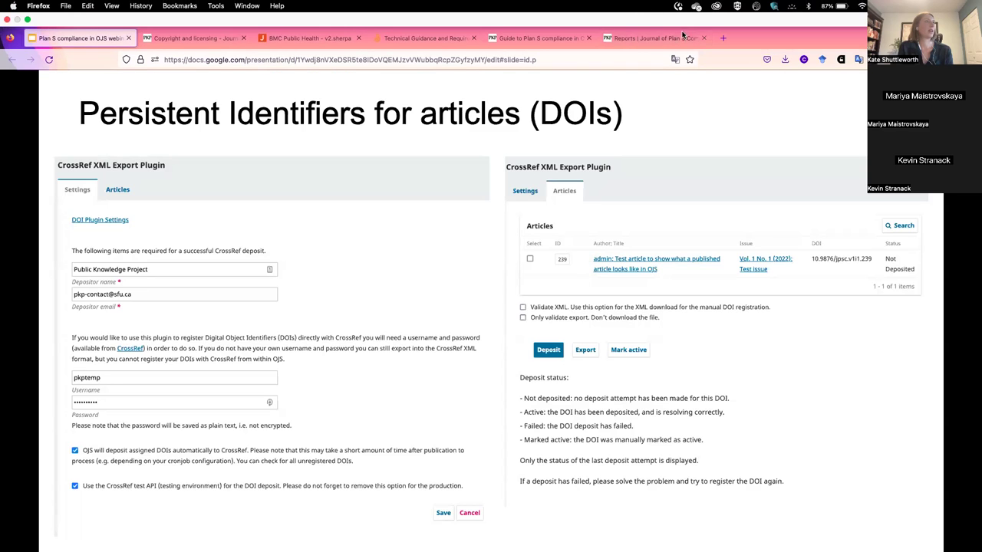
{"action": "left_click", "coordinate": [652, 37]}
{"action": "left_click", "coordinate": [21, 186]}
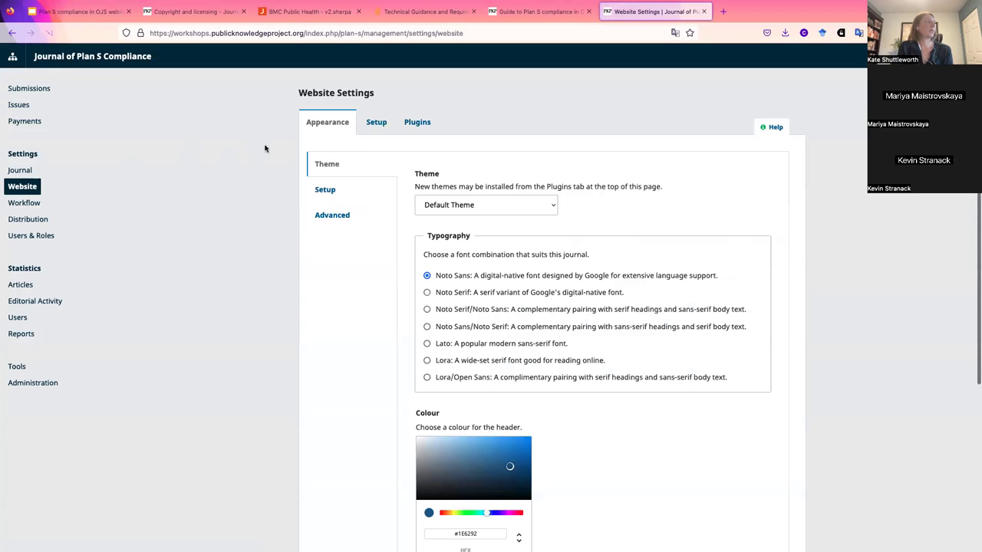
{"action": "left_click", "coordinate": [421, 124]}
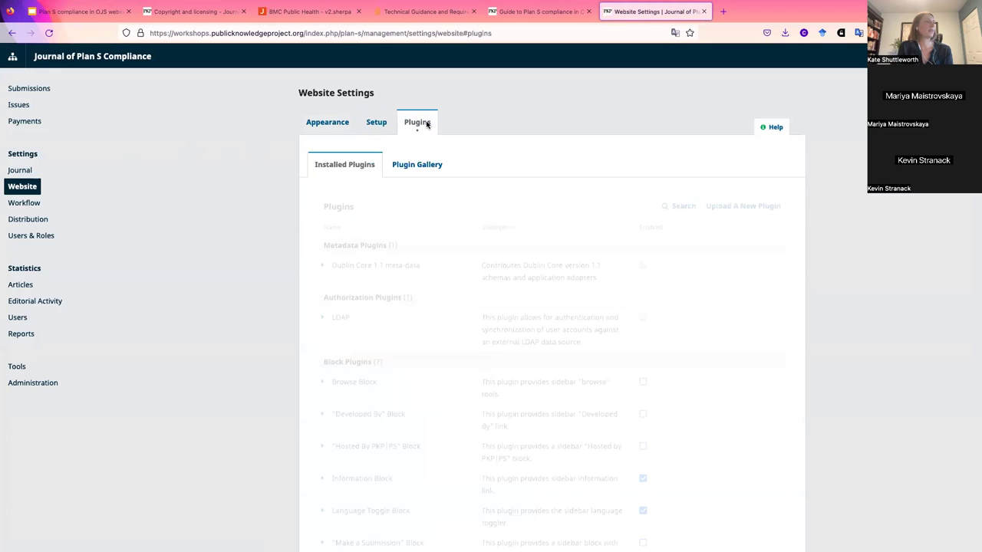
{"action": "left_click", "coordinate": [426, 165]}
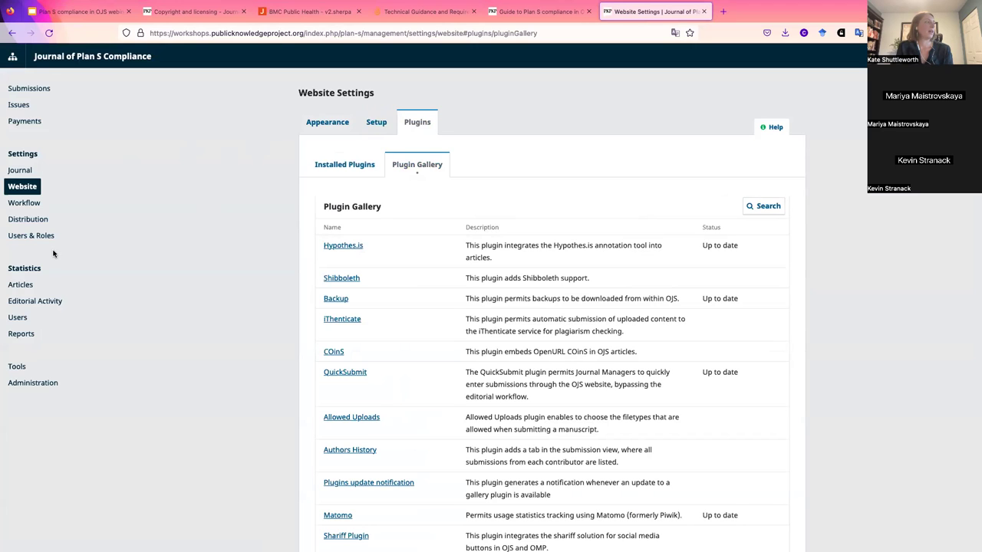
Open the CrossRef XML Export Plugin from the journal's tools and review its depositor, account and automatic deposit settings.
{"action": "left_click", "coordinate": [17, 366]}
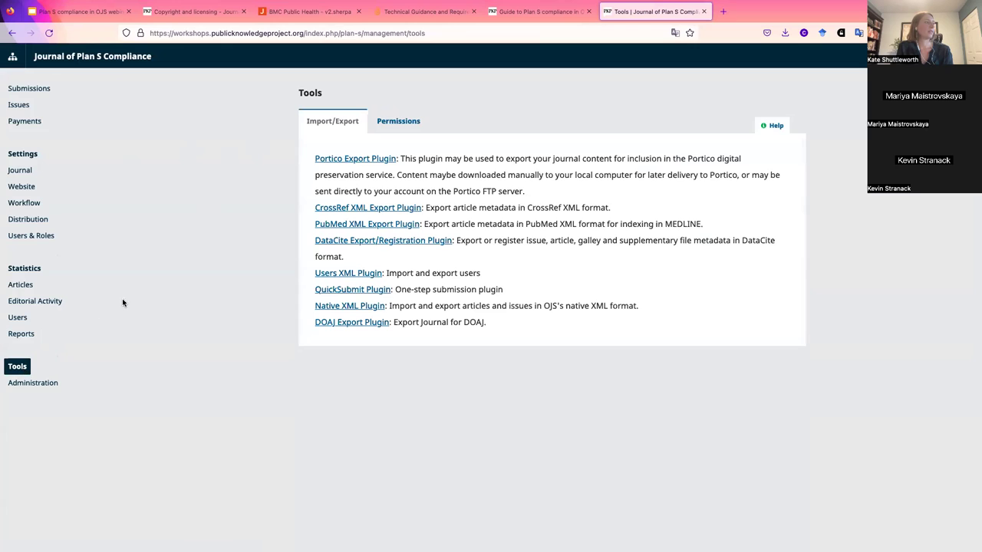
{"action": "left_click", "coordinate": [342, 208]}
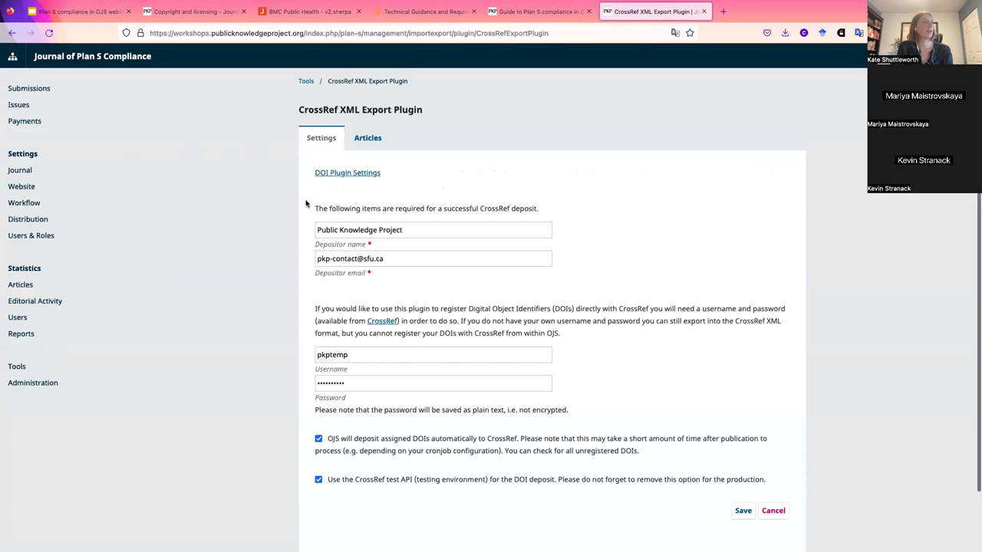
{"action": "scroll", "coordinate": [300, 204], "scroll_direction": "down", "scroll_amount": 2}
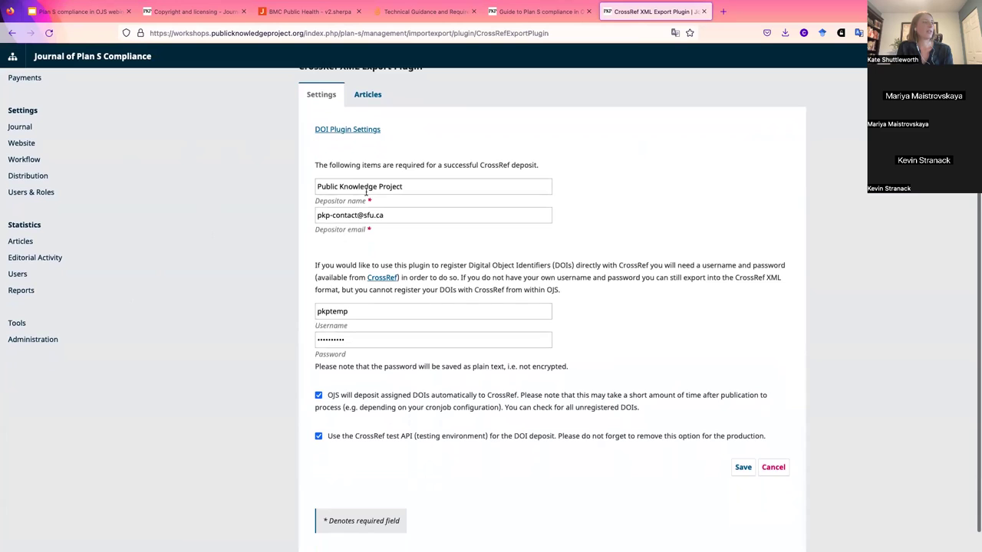
{"action": "scroll", "coordinate": [334, 207], "scroll_direction": "down", "scroll_amount": 1}
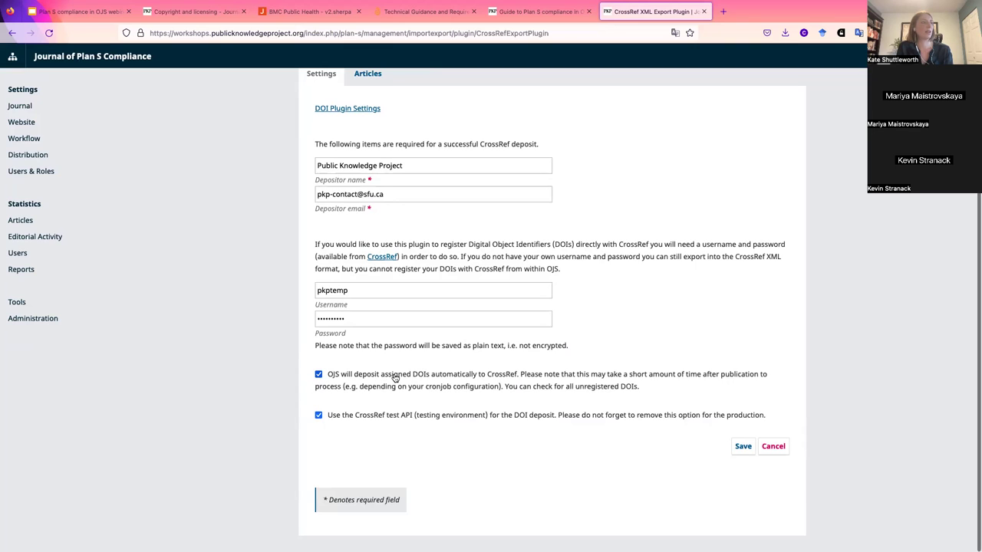
{"action": "scroll", "coordinate": [421, 388], "scroll_direction": "up", "scroll_amount": 2}
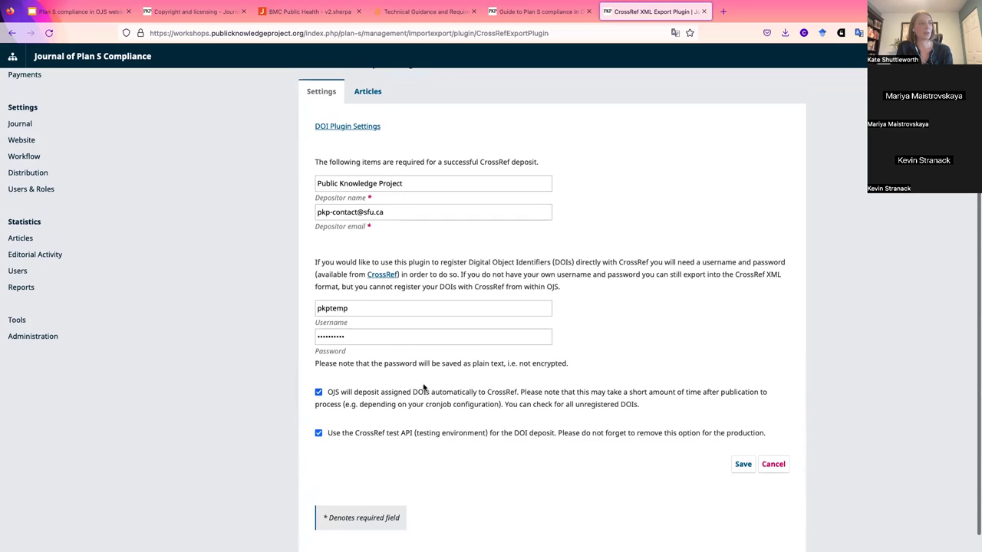
Review the DOI plugin settings for journal content, prefix, suffix and DOI assignment, and leave them without saving.
{"action": "left_click", "coordinate": [345, 173]}
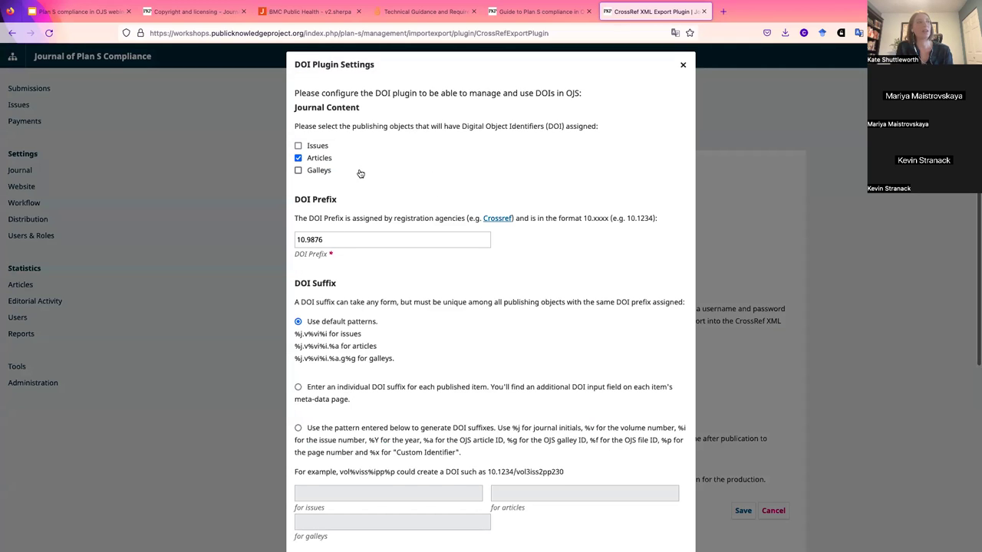
{"action": "scroll", "coordinate": [359, 188], "scroll_direction": "down", "scroll_amount": 2}
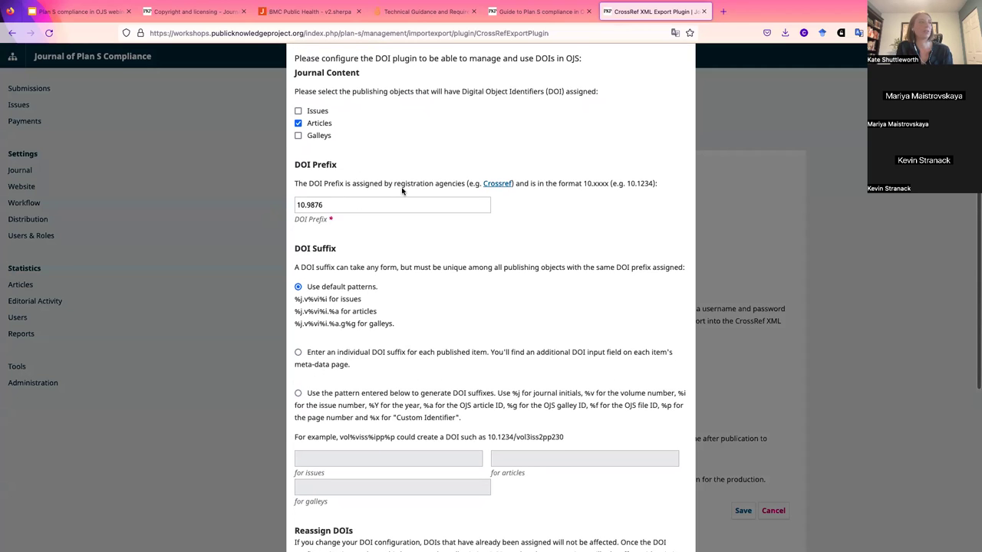
{"action": "scroll", "coordinate": [389, 188], "scroll_direction": "down", "scroll_amount": 2}
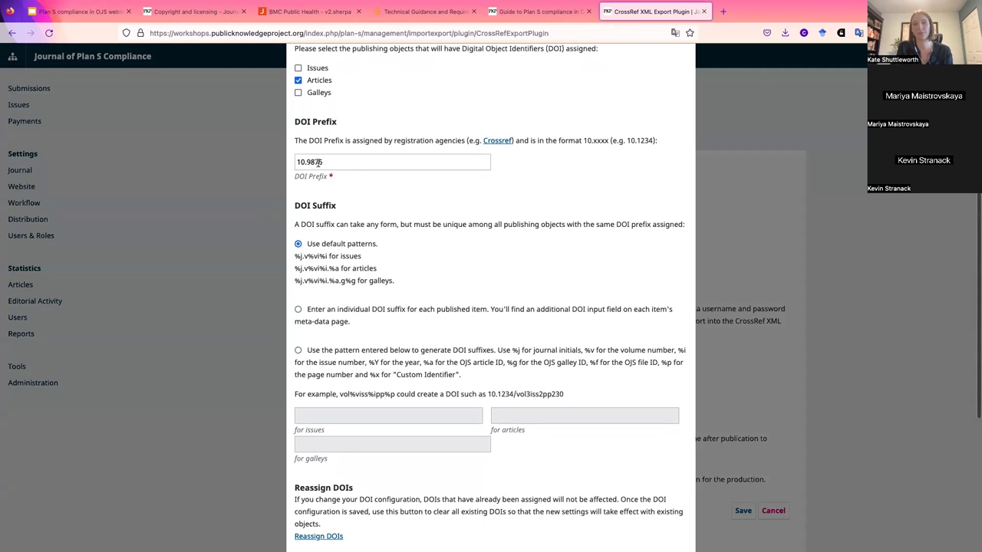
{"action": "scroll", "coordinate": [373, 171], "scroll_direction": "down", "scroll_amount": 1}
{"action": "scroll", "coordinate": [376, 173], "scroll_direction": "down", "scroll_amount": 1}
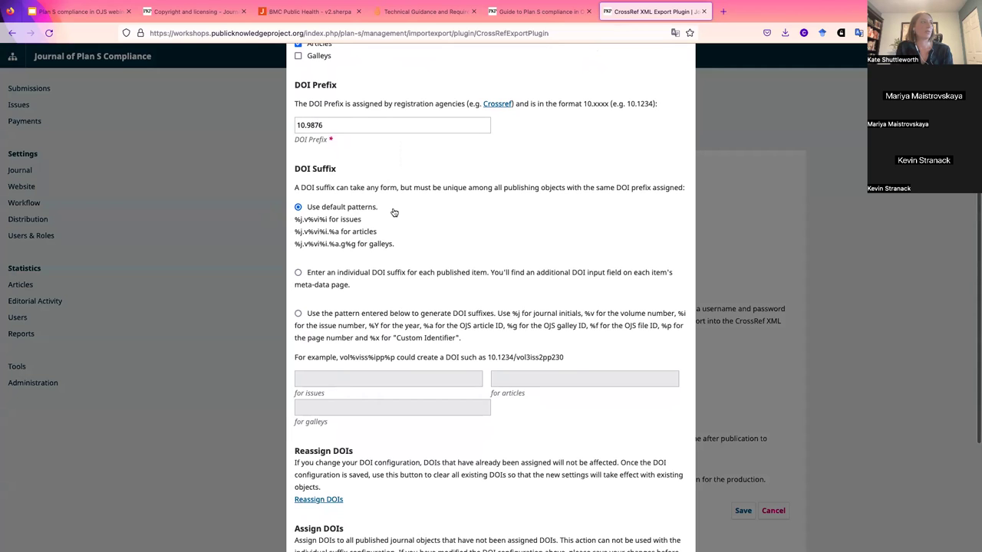
{"action": "scroll", "coordinate": [394, 212], "scroll_direction": "down", "scroll_amount": 5}
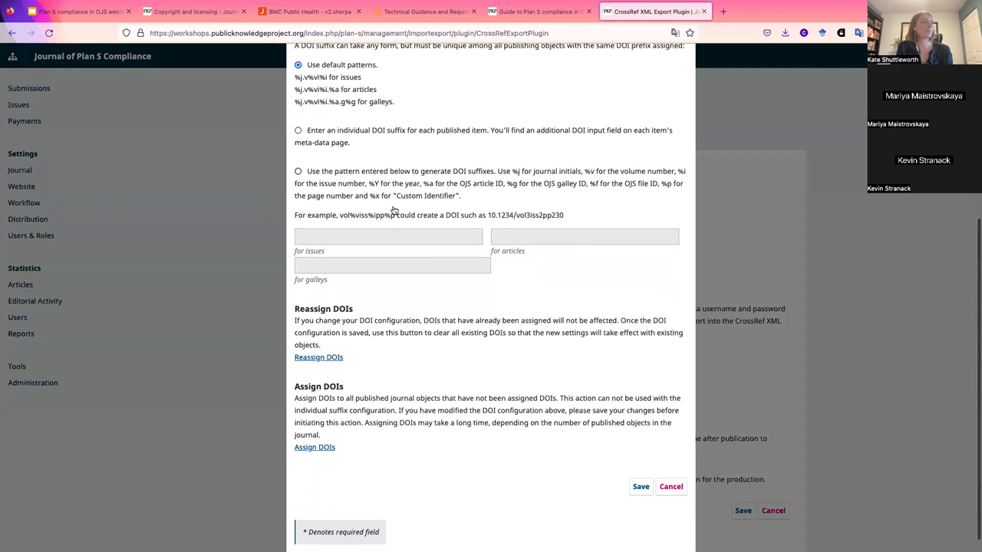
{"action": "scroll", "coordinate": [394, 213], "scroll_direction": "down", "scroll_amount": 1}
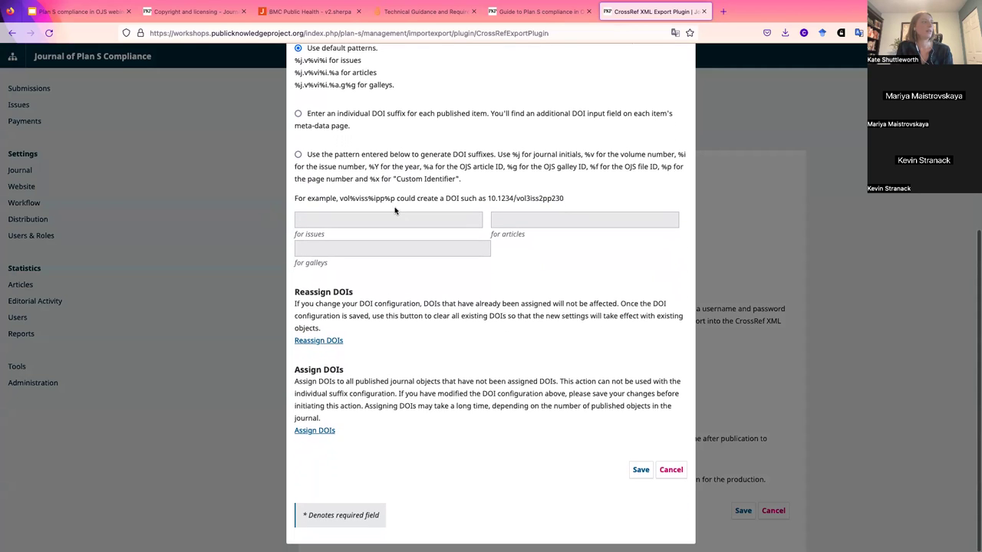
{"action": "left_click", "coordinate": [669, 471]}
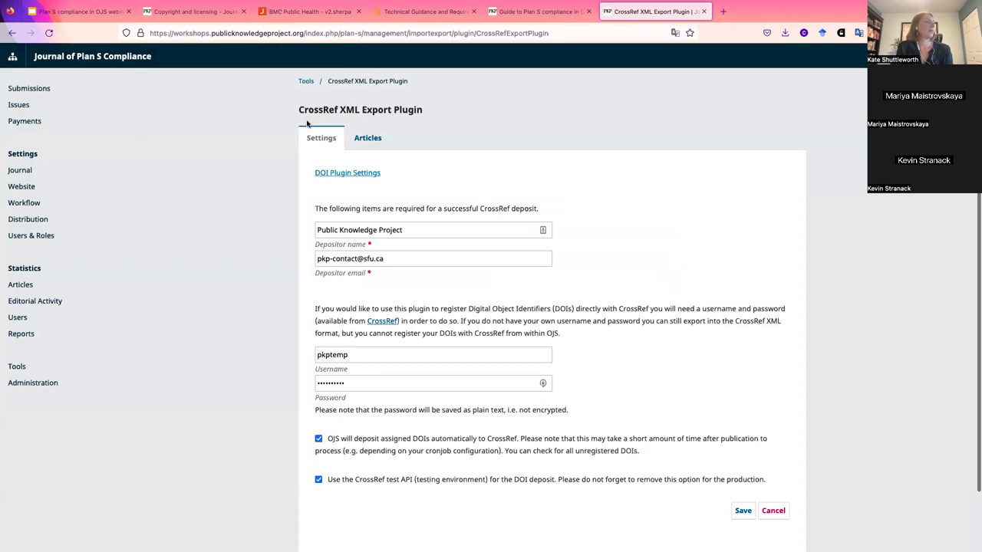
Try selecting both articles for deposit in the CrossRef XML Export Plugin's article list, and clear the selection.
{"action": "left_click", "coordinate": [369, 138]}
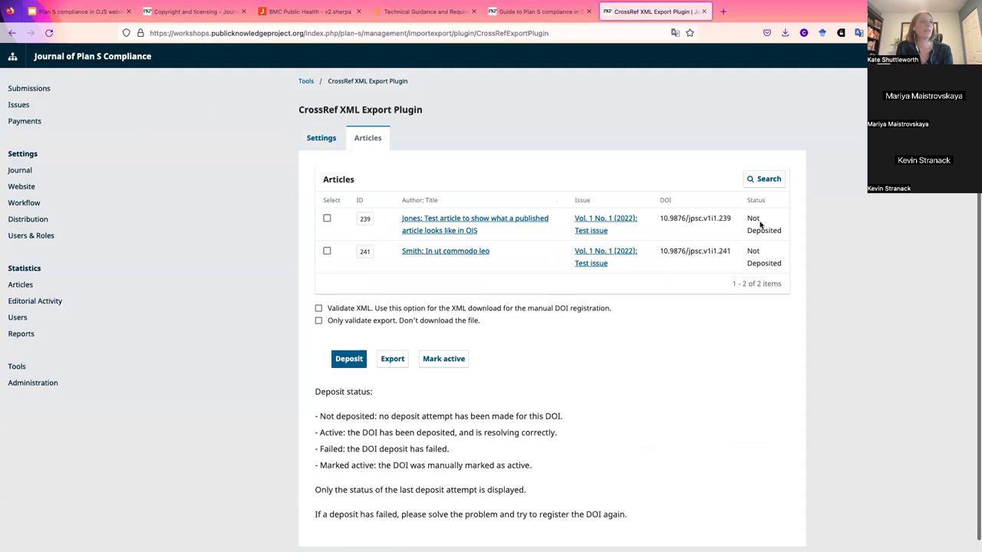
{"action": "left_click", "coordinate": [327, 219]}
{"action": "left_click", "coordinate": [328, 253]}
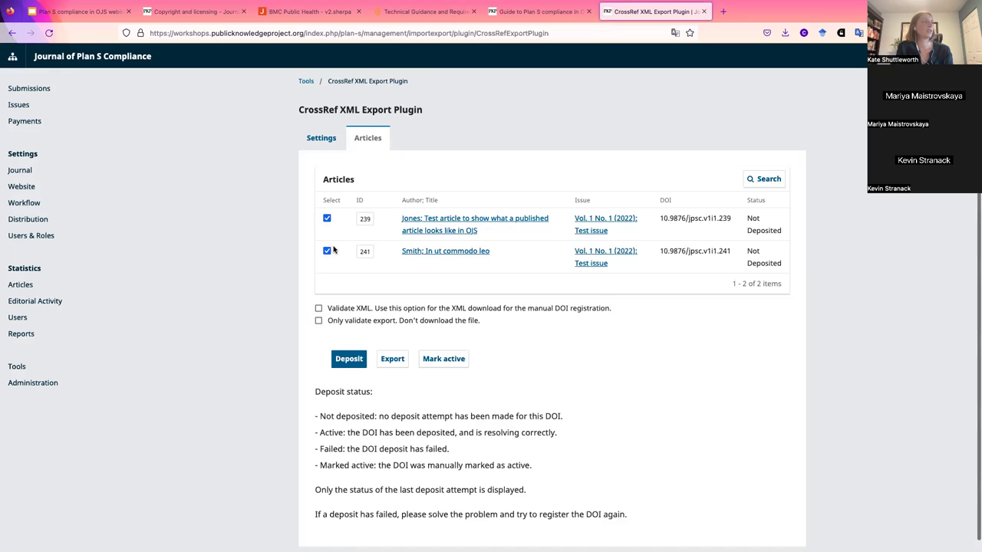
{"action": "left_click", "coordinate": [357, 360]}
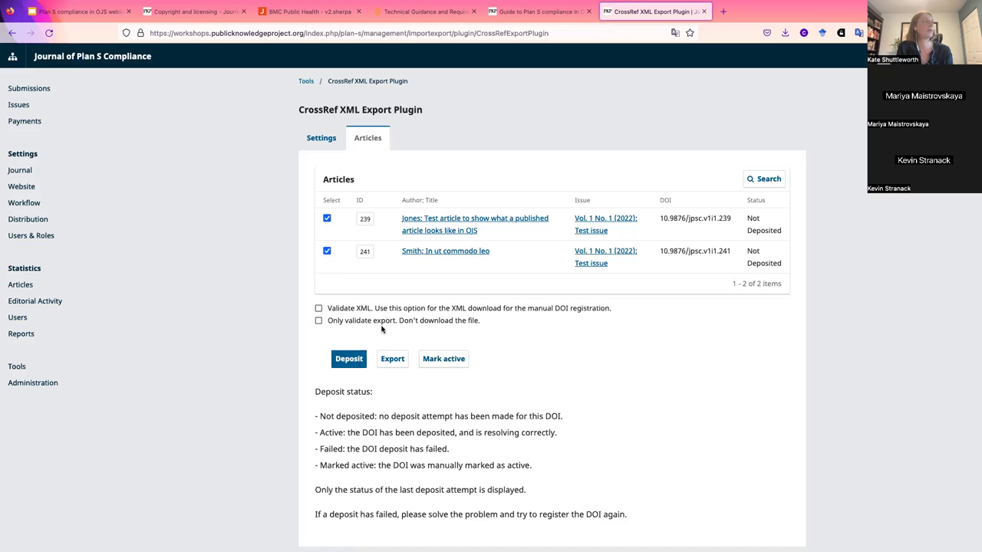
{"action": "left_click", "coordinate": [326, 218]}
{"action": "left_click", "coordinate": [327, 251]}
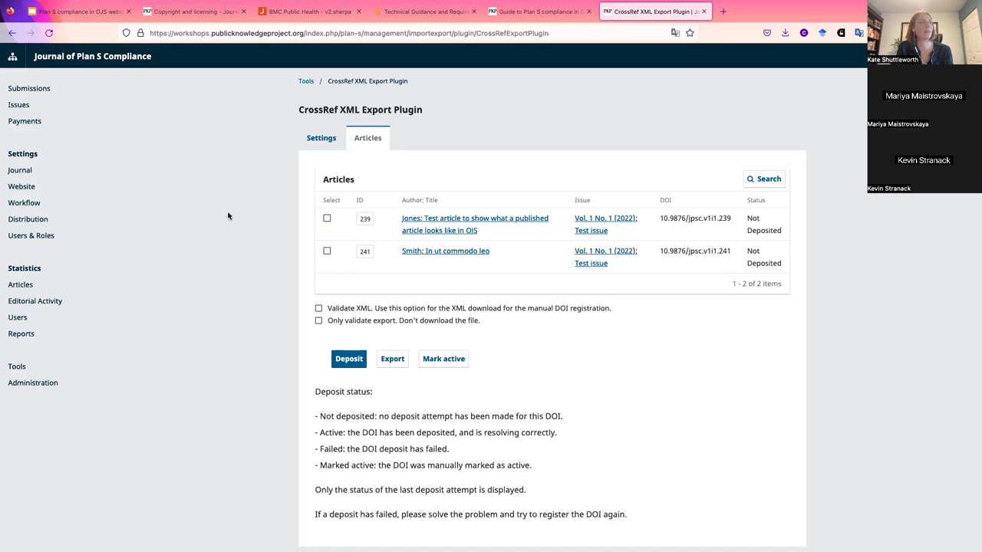
Assign a DOI to the active submission "Demonstrating APC waiver" in its publication identifiers and save it.
{"action": "left_click", "coordinate": [29, 90]}
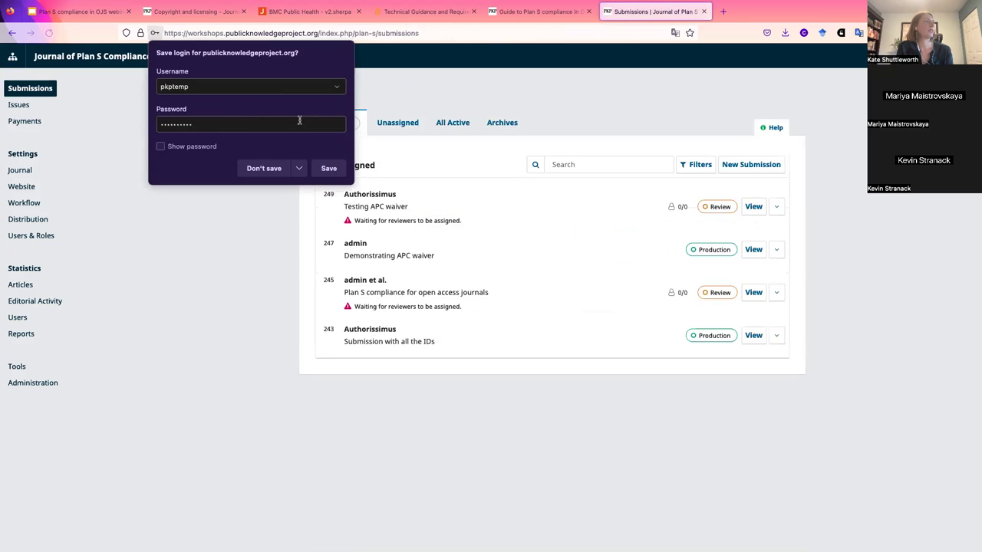
{"action": "left_click", "coordinate": [459, 123]}
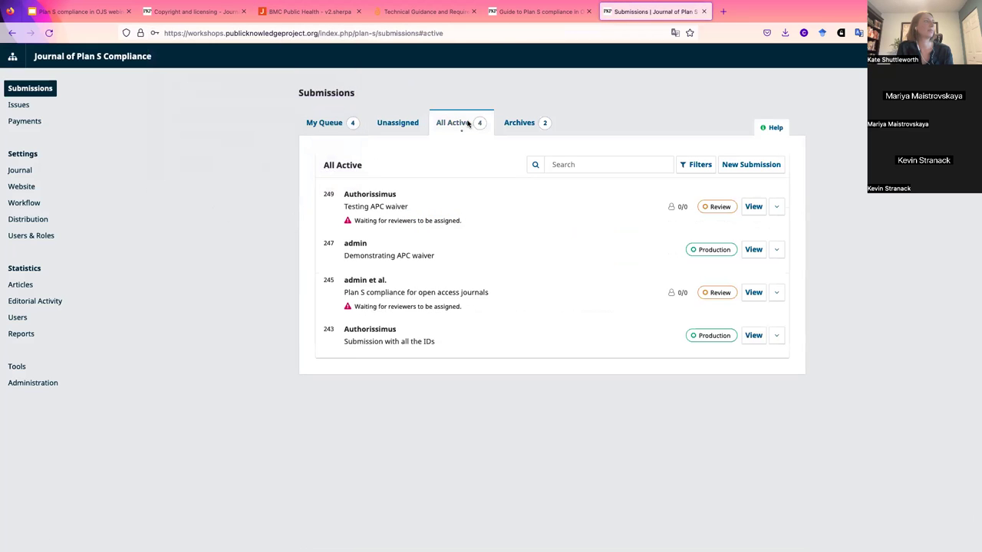
{"action": "left_click", "coordinate": [748, 252]}
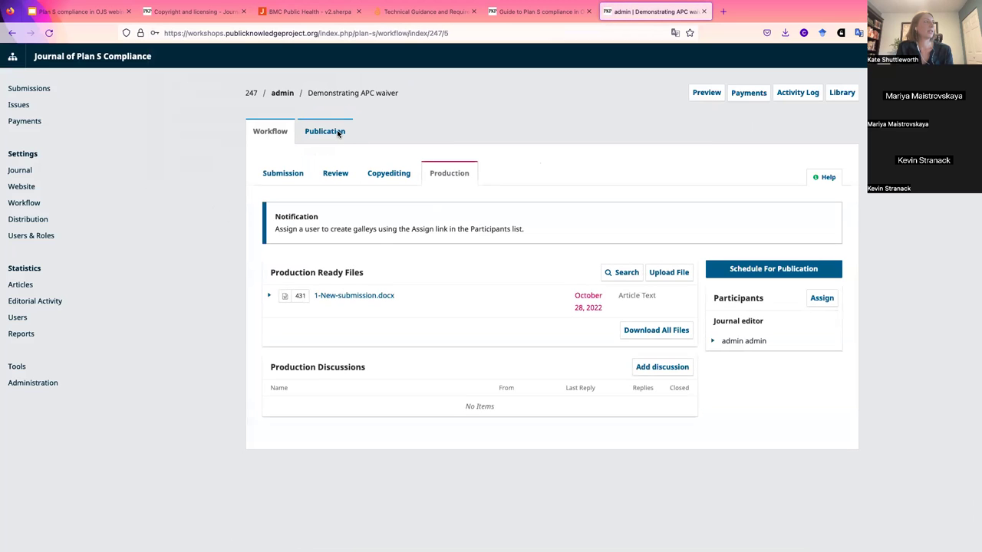
{"action": "left_click", "coordinate": [338, 133]}
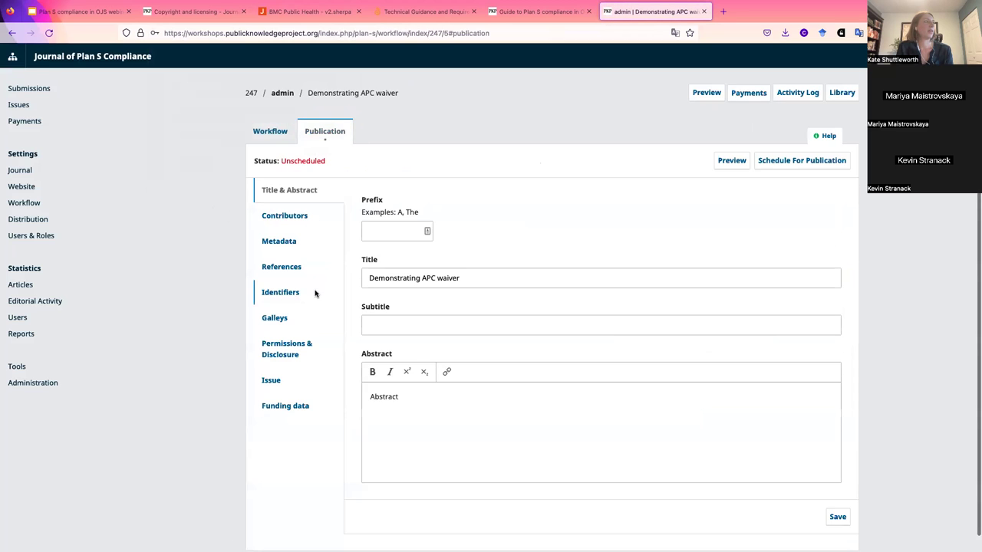
{"action": "left_click", "coordinate": [314, 292]}
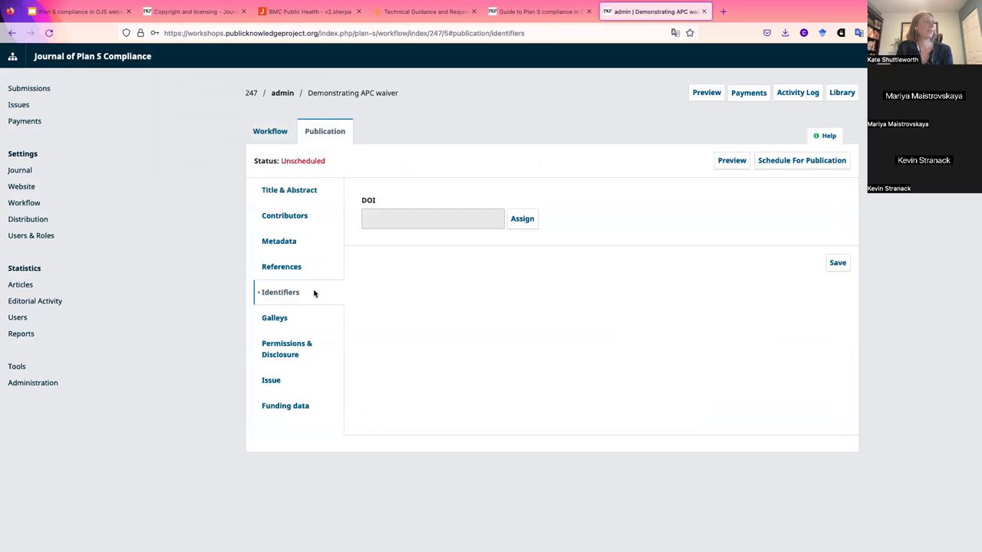
{"action": "left_click", "coordinate": [524, 220]}
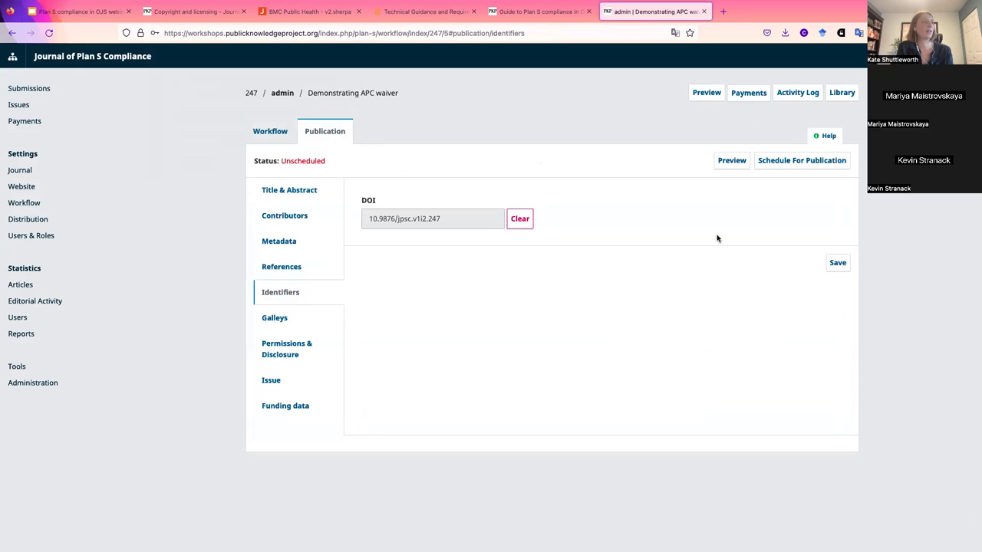
{"action": "left_click", "coordinate": [841, 265]}
Open the article "In ut commodo leo" on the public journal site to view its DOI link.
{"action": "left_click", "coordinate": [152, 63]}
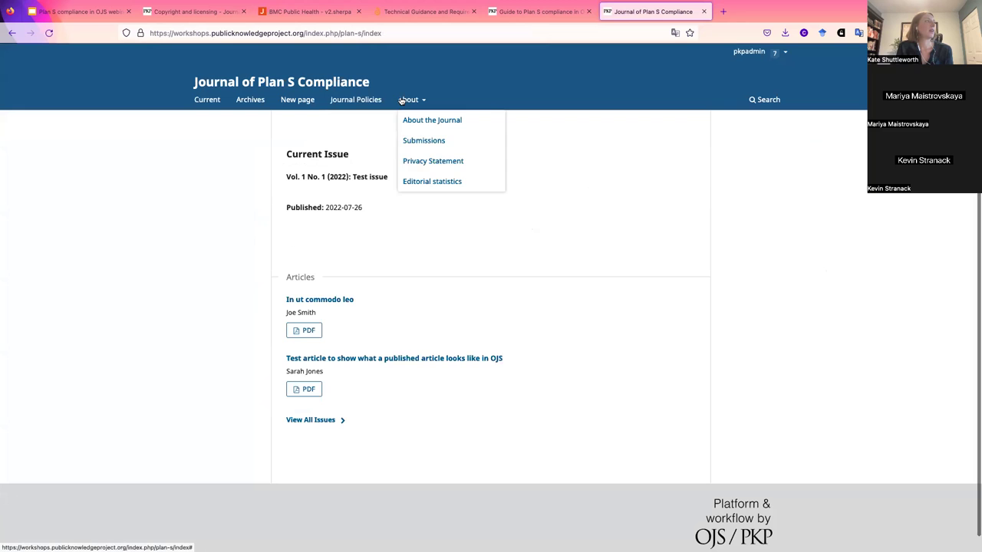
{"action": "left_click", "coordinate": [310, 300]}
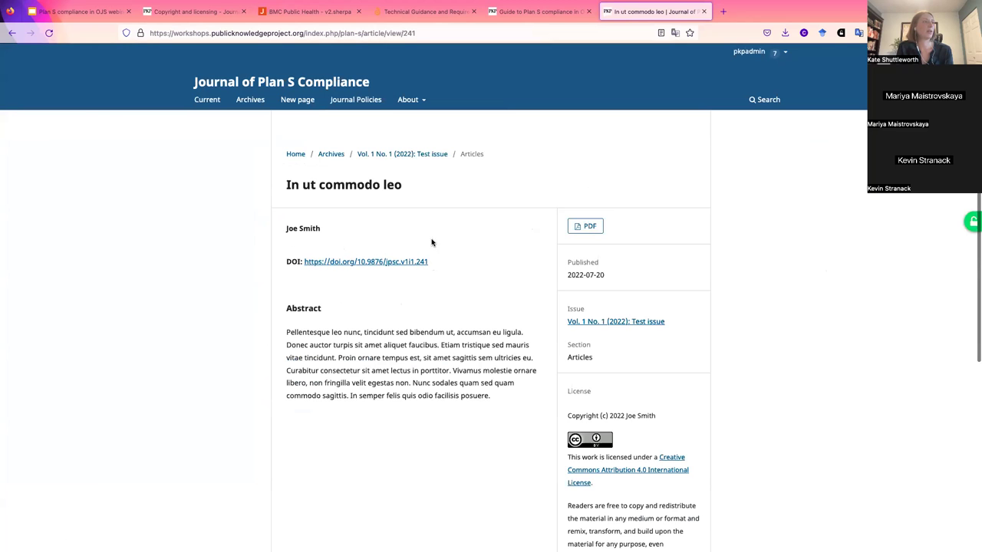
Switch to the Google Slides presentation and go past the DOI assignment slide to "Article Metadata".
{"action": "left_click", "coordinate": [77, 20]}
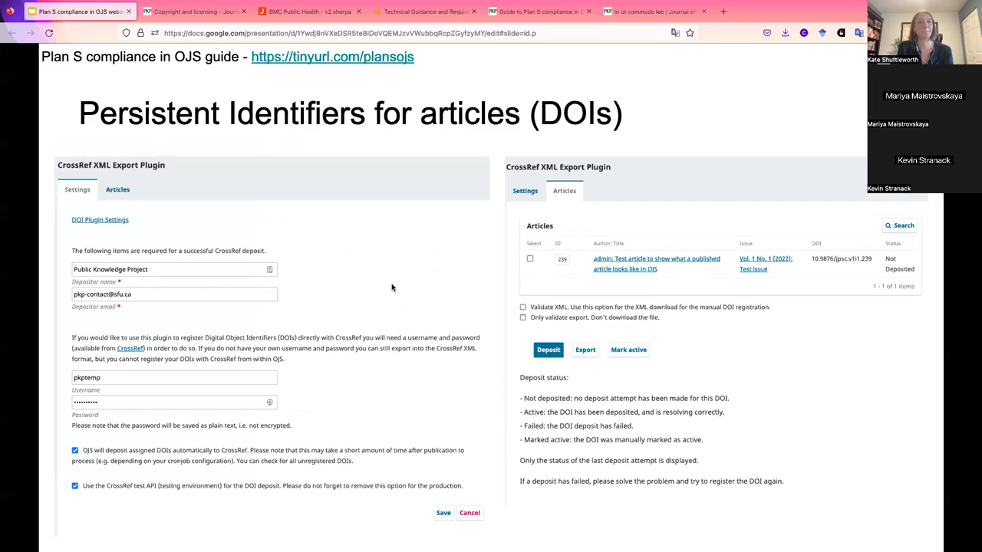
{"action": "key", "text": "Right"}
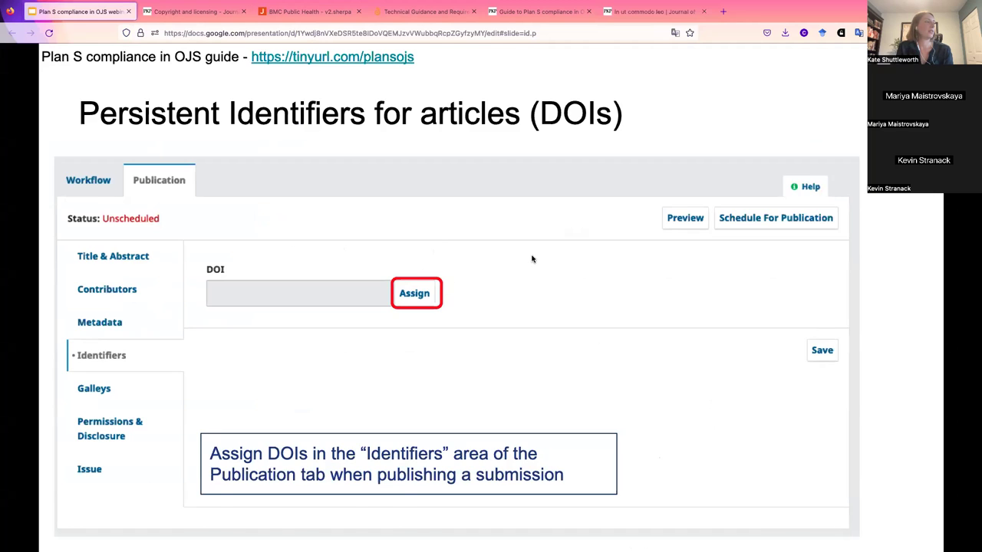
{"action": "key", "text": "Right"}
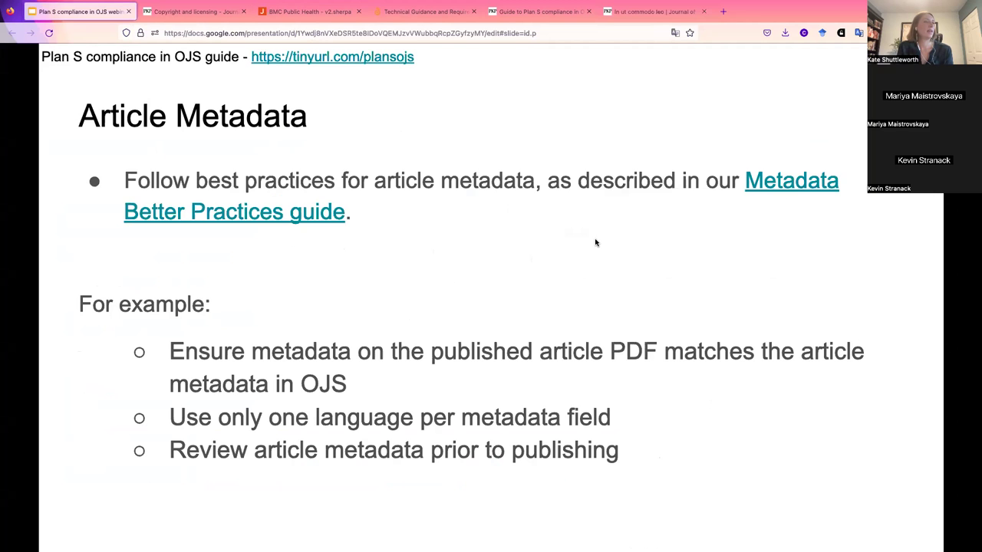
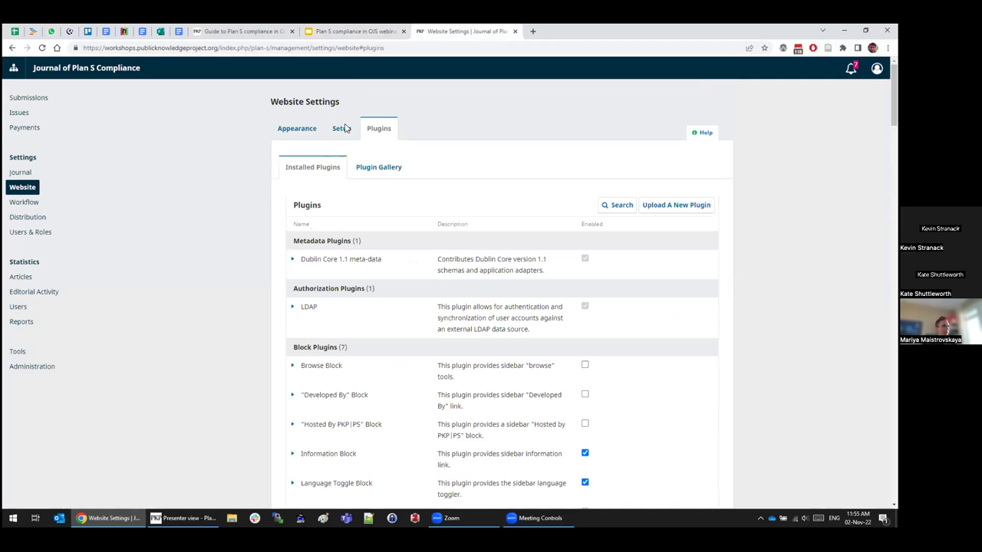
Open the settings of the ORCID Profile Plugin from the journal's installed plugins.
{"action": "scroll", "coordinate": [205, 330], "scroll_direction": "down", "scroll_amount": 3}
{"action": "scroll", "coordinate": [206, 330], "scroll_direction": "down", "scroll_amount": 9}
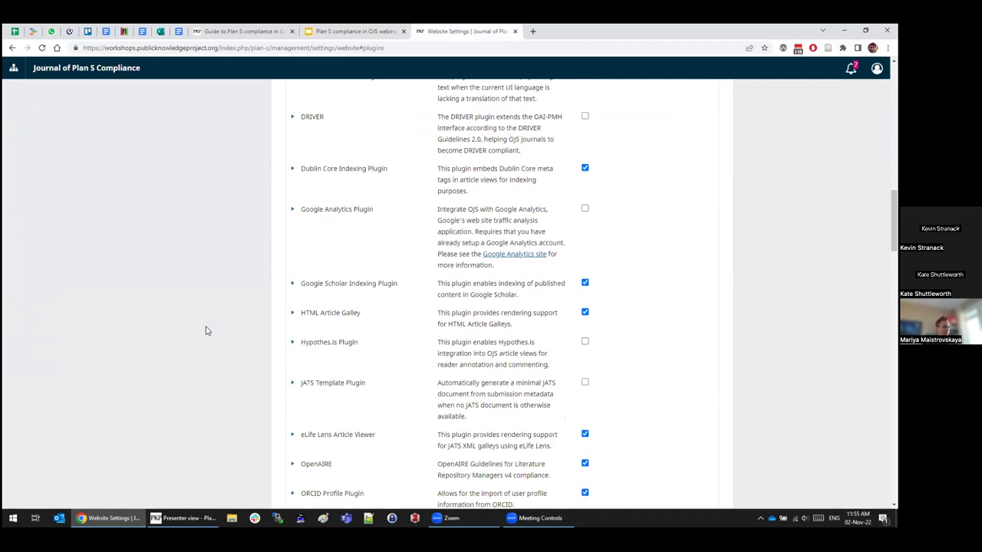
{"action": "scroll", "coordinate": [206, 331], "scroll_direction": "down", "scroll_amount": 2}
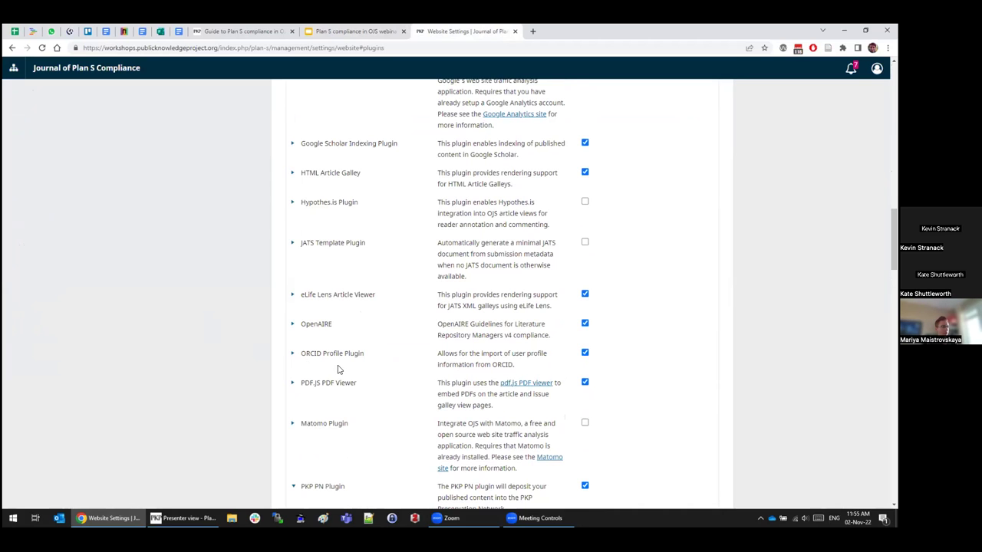
{"action": "left_click", "coordinate": [292, 354]}
{"action": "left_click", "coordinate": [316, 367]}
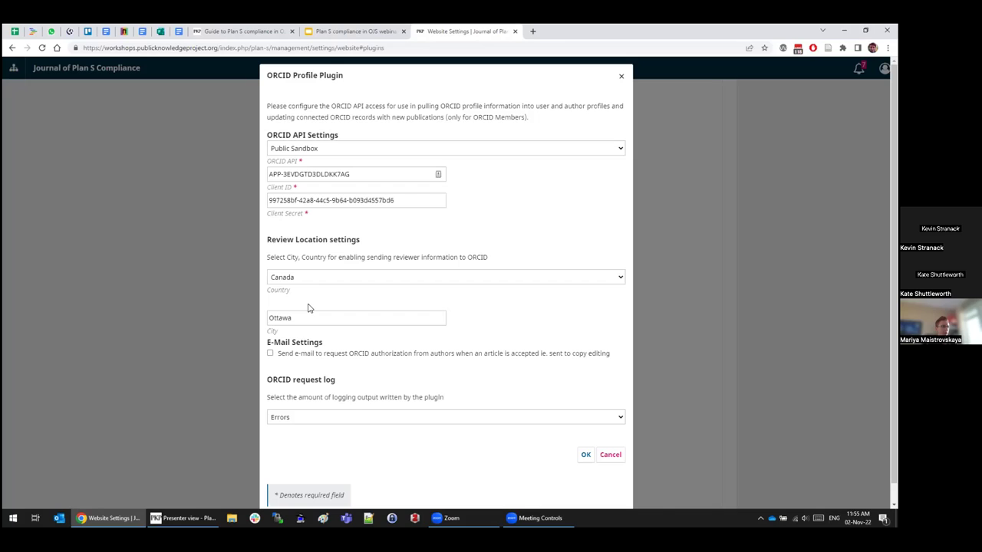
Try the option that e-mails authors for ORCID authorization on acceptance, and close the plugin settings without saving.
{"action": "left_click", "coordinate": [270, 354]}
{"action": "left_click", "coordinate": [270, 354]}
{"action": "left_click", "coordinate": [623, 76]}
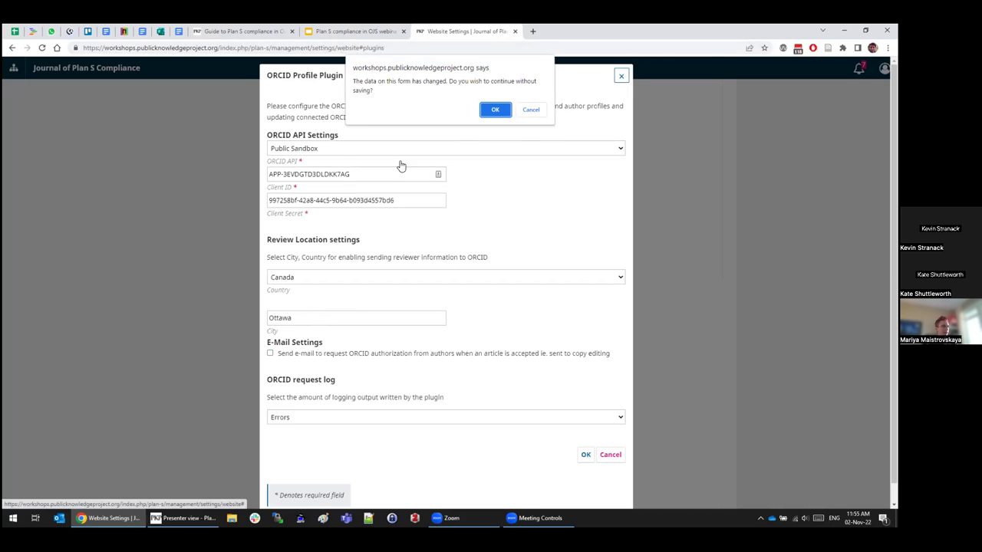
{"action": "left_click", "coordinate": [494, 109]}
Open the author's contributor details for editing in the publication data of the submission "Submission with all the IDs".
{"action": "scroll", "coordinate": [95, 103], "scroll_direction": "up", "scroll_amount": 10}
{"action": "left_click", "coordinate": [34, 99]}
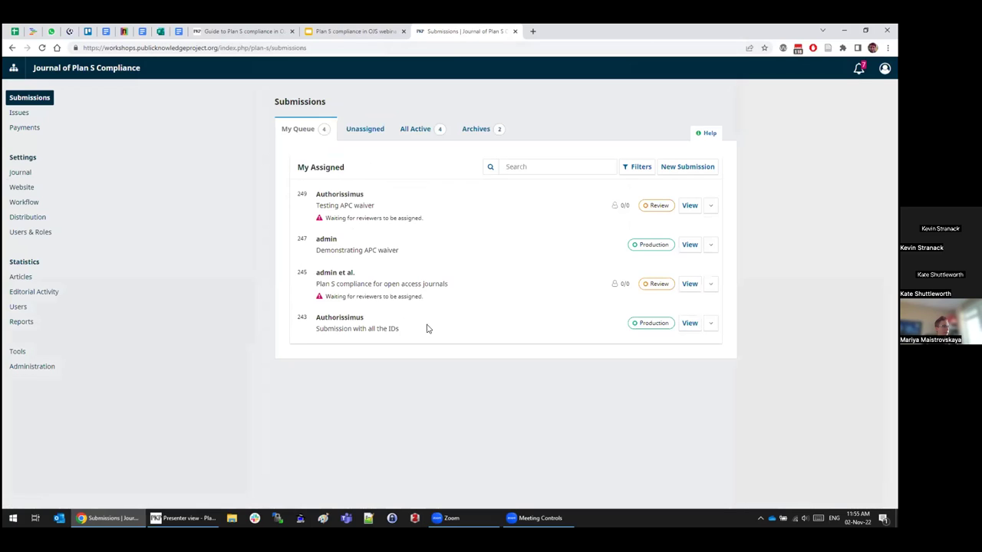
{"action": "left_click", "coordinate": [688, 324]}
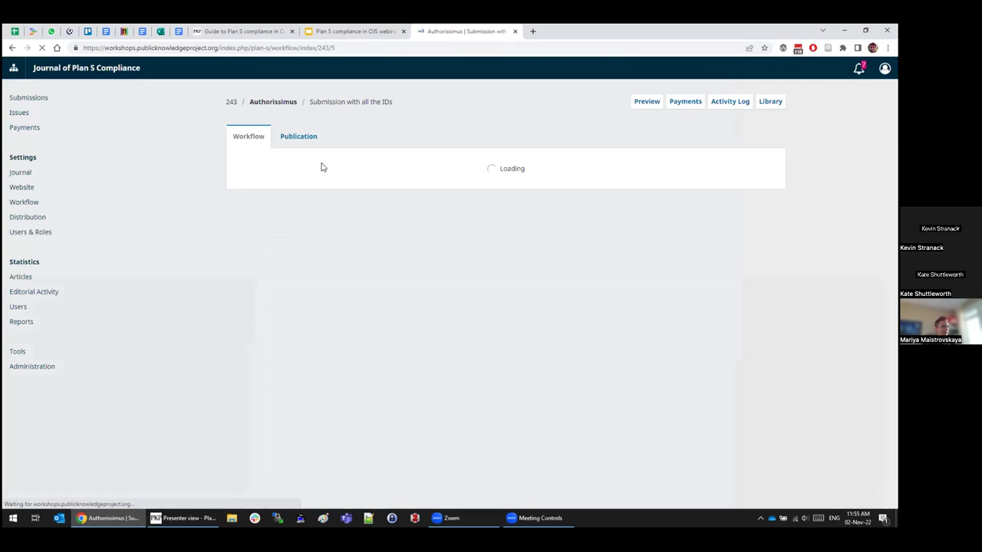
{"action": "left_click", "coordinate": [305, 136]}
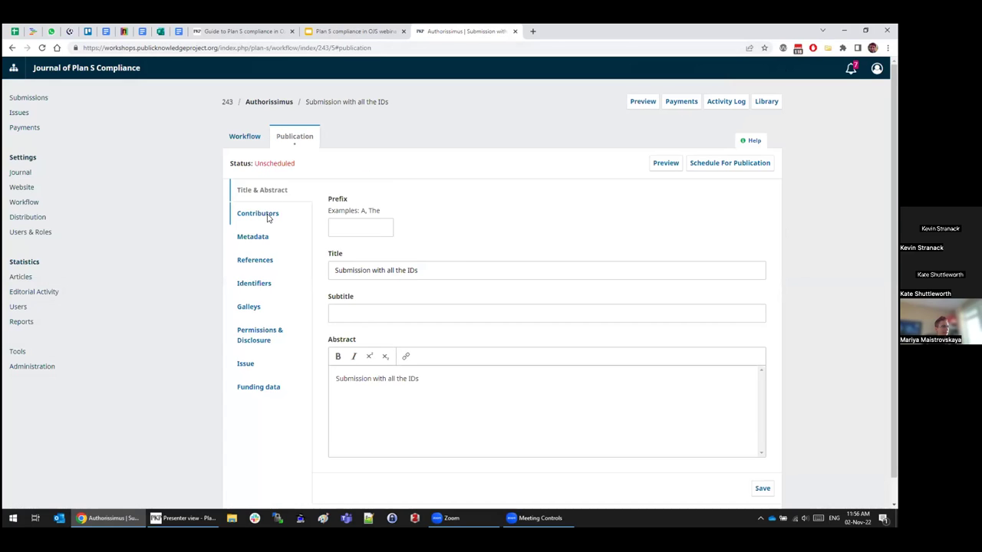
{"action": "left_click", "coordinate": [268, 215]}
{"action": "left_click", "coordinate": [339, 241]}
{"action": "left_click", "coordinate": [355, 257]}
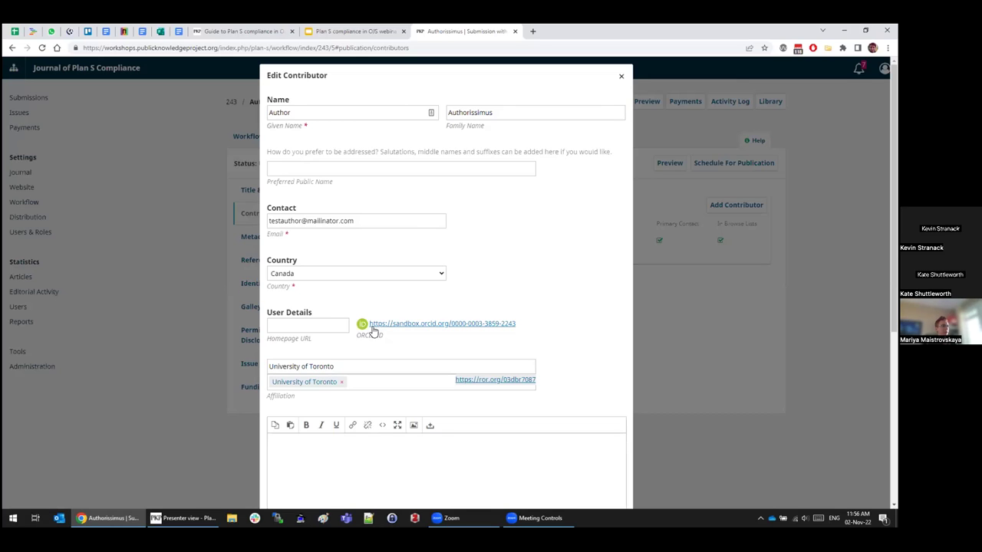
Try the option to e-mail an ORCID authorization request to the contributor, and discard the form changes.
{"action": "scroll", "coordinate": [565, 303], "scroll_direction": "down", "scroll_amount": 4}
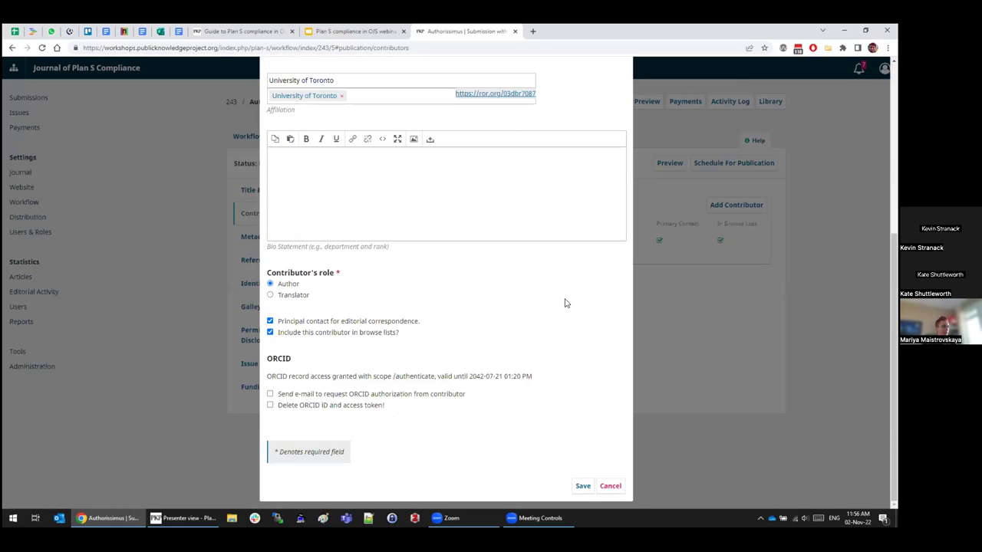
{"action": "left_click", "coordinate": [270, 394]}
{"action": "scroll", "coordinate": [573, 288], "scroll_direction": "up", "scroll_amount": 4}
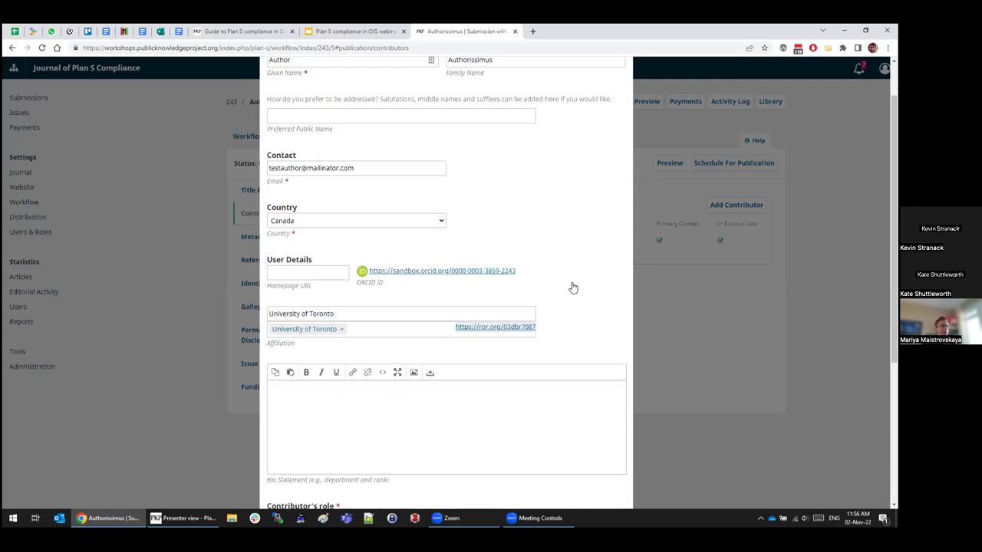
{"action": "left_click", "coordinate": [621, 81]}
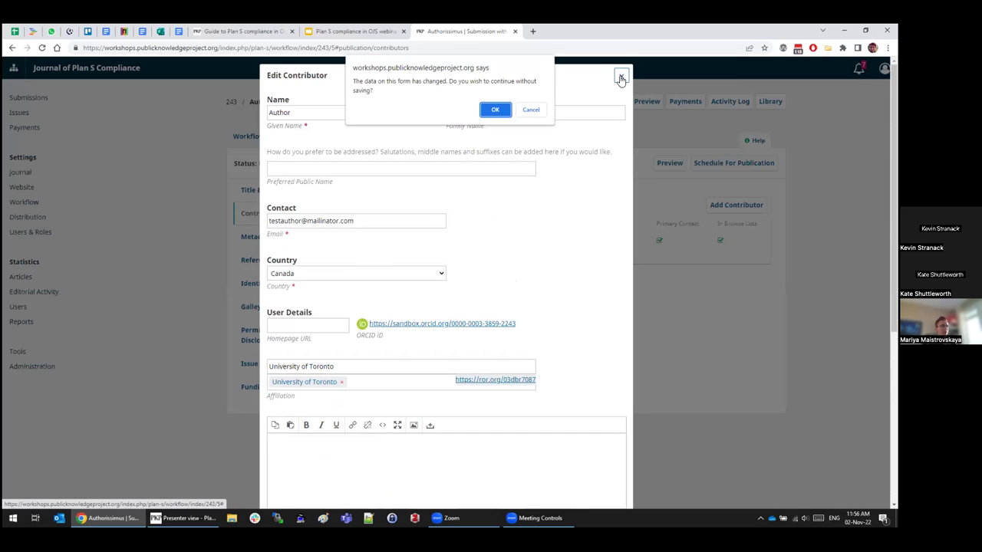
{"action": "left_click", "coordinate": [497, 109]}
Preview the article and open the author's linked ORCID record, closing the record after viewing it.
{"action": "left_click", "coordinate": [647, 103]}
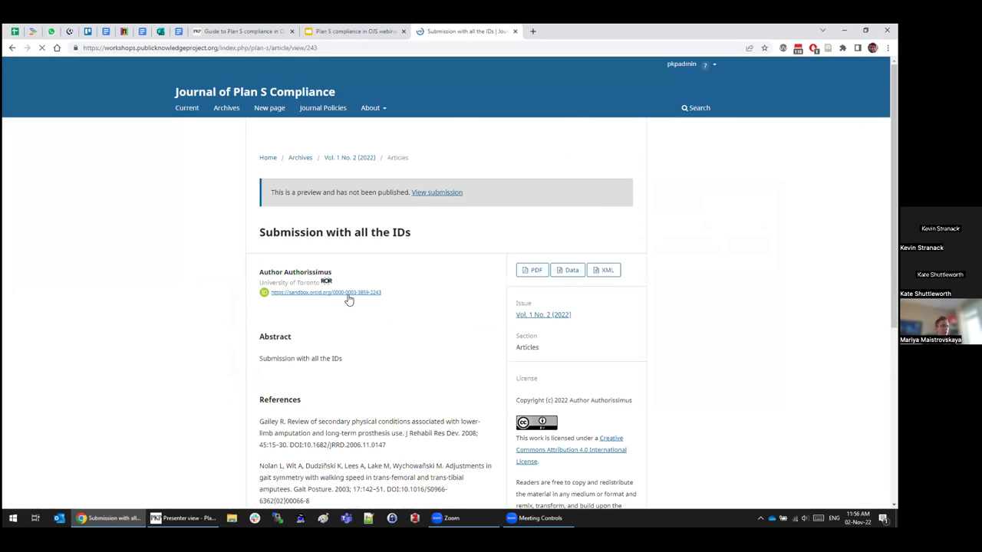
{"action": "left_click", "coordinate": [298, 296]}
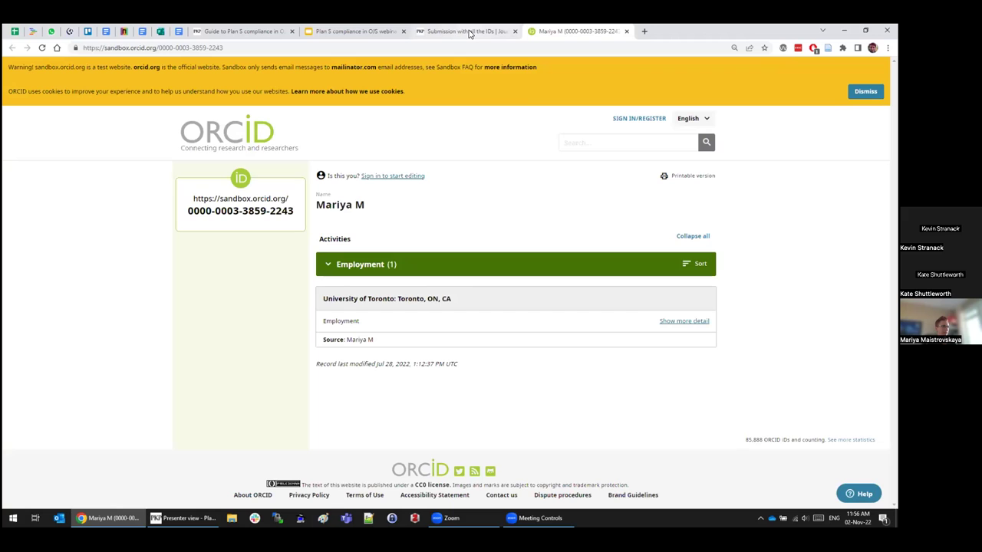
{"action": "key", "text": "ctrl+w"}
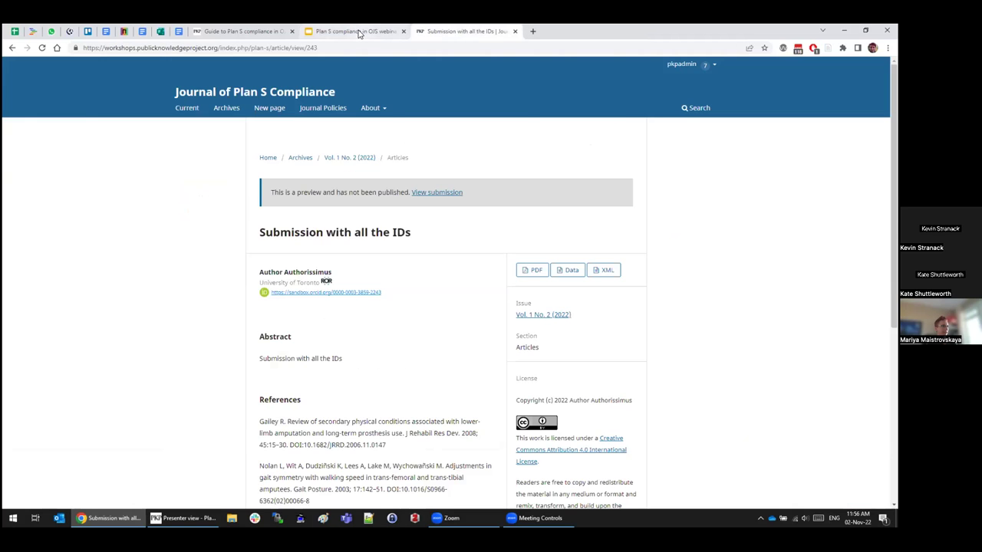
Switch to the Google Slides presentation and advance past the ORCID slide to "Persistent identifiers for organizations - ROR".
{"action": "left_click", "coordinate": [379, 35]}
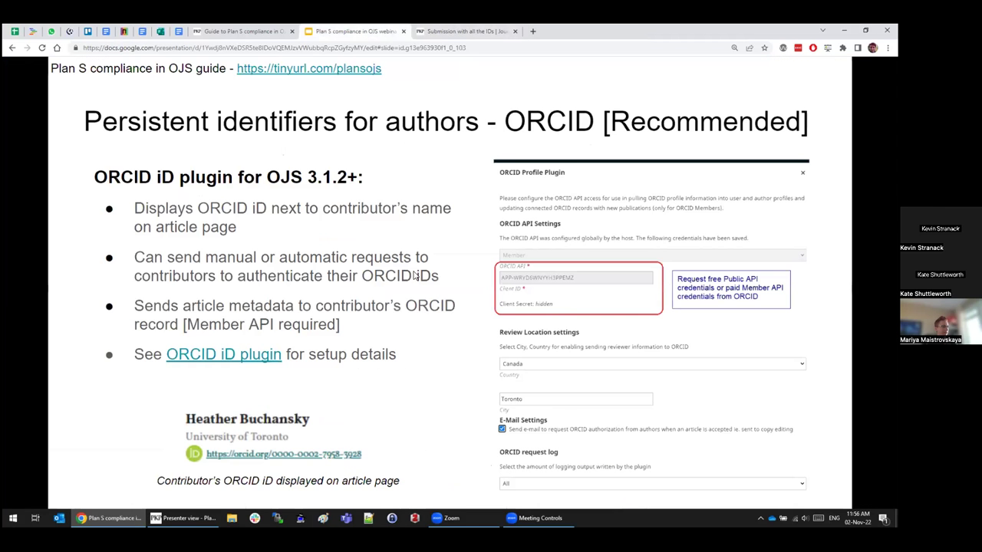
{"action": "left_click", "coordinate": [442, 307]}
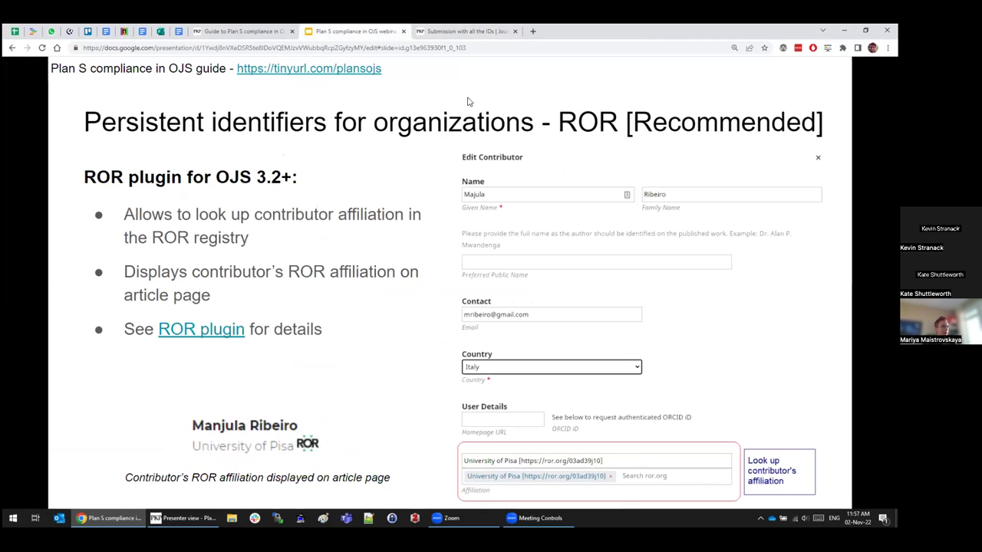
Switch to the article preview in OJS, view the ROR record linked to the author's affiliation, and return to the preview.
{"action": "left_click", "coordinate": [474, 32]}
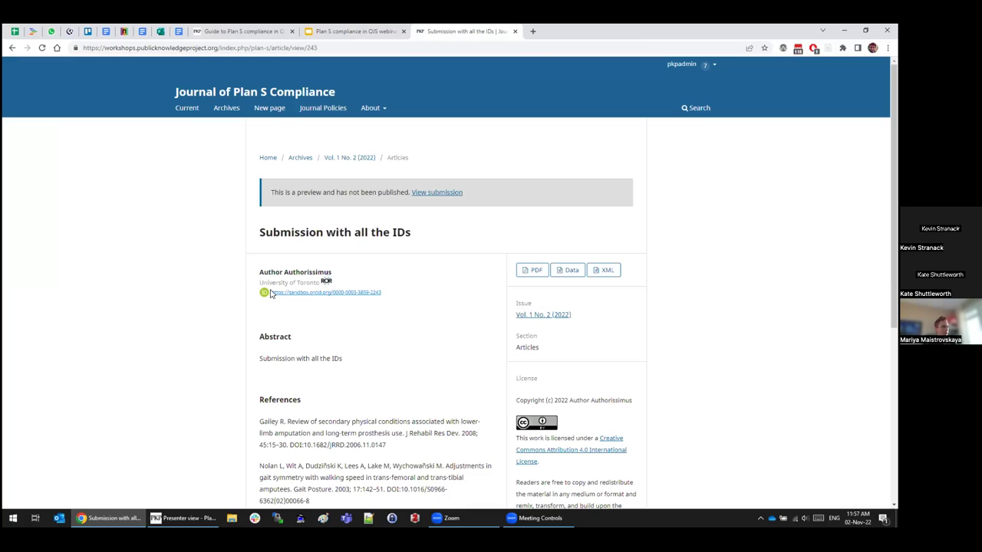
{"action": "left_click", "coordinate": [326, 284]}
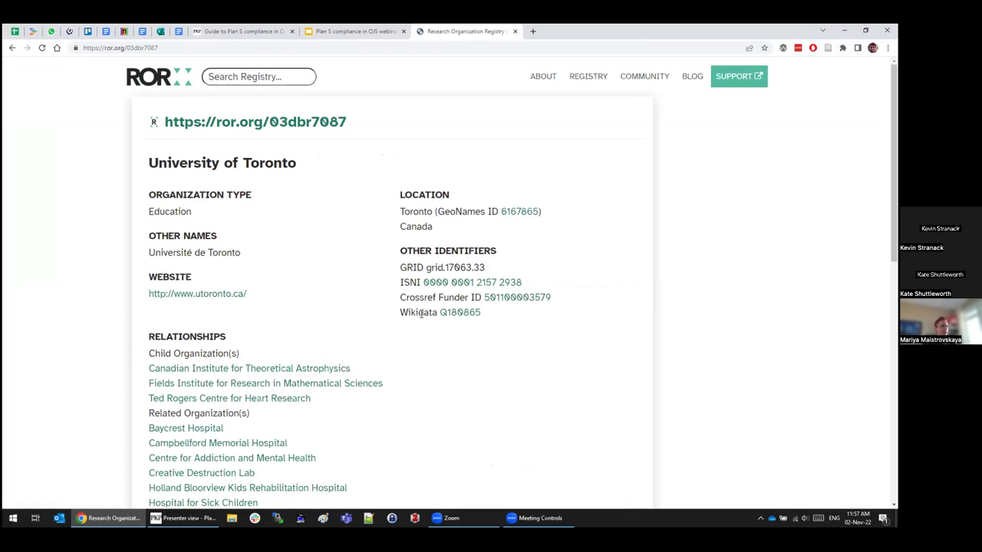
{"action": "left_click", "coordinate": [11, 48]}
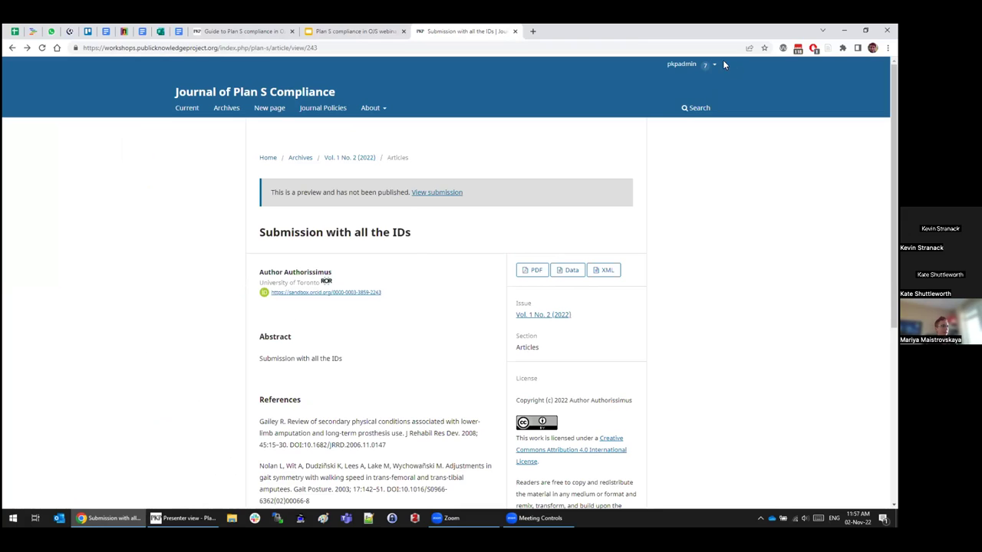
Go back to the submission's contributor list and open the author's details at the affiliation fields.
{"action": "left_click", "coordinate": [10, 48]}
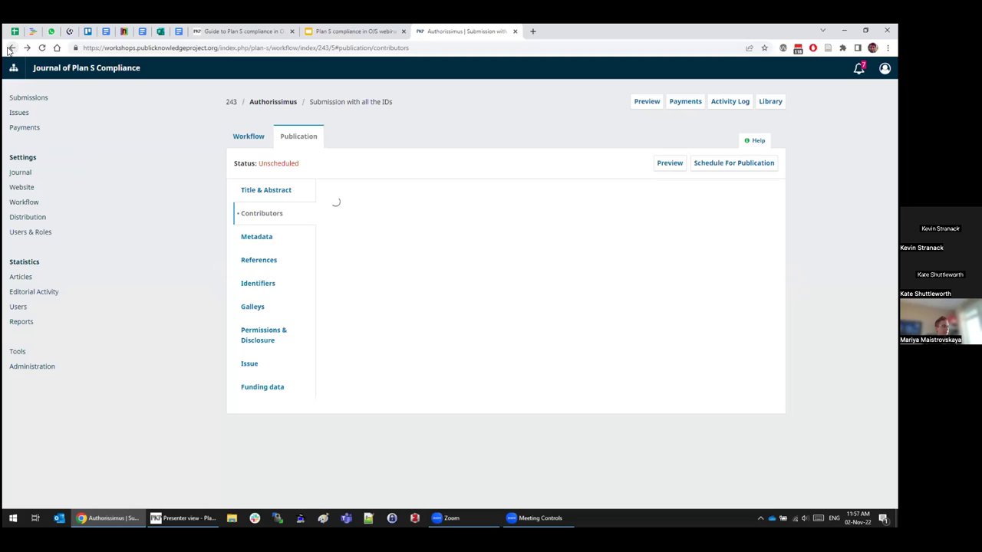
{"action": "left_click", "coordinate": [339, 241]}
{"action": "left_click", "coordinate": [352, 257]}
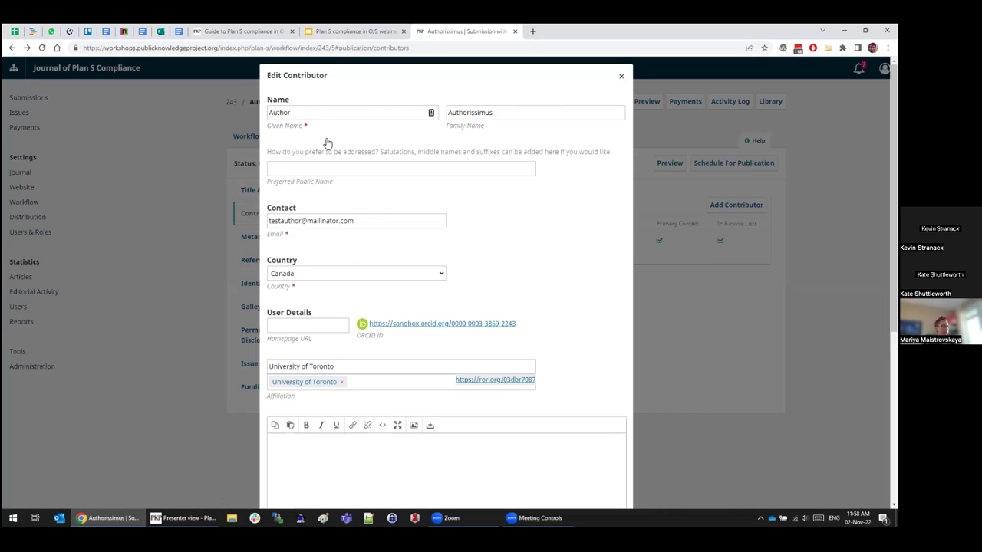
{"action": "scroll", "coordinate": [311, 197], "scroll_direction": "down", "scroll_amount": 2}
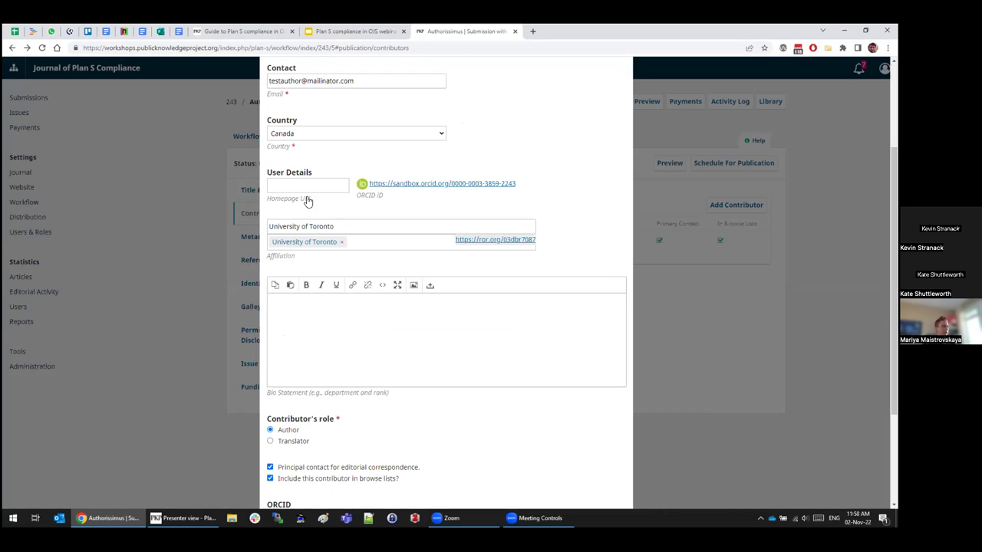
Replace the contributor's affiliation with University of Bern from the ROR lookup.
{"action": "left_click", "coordinate": [342, 242]}
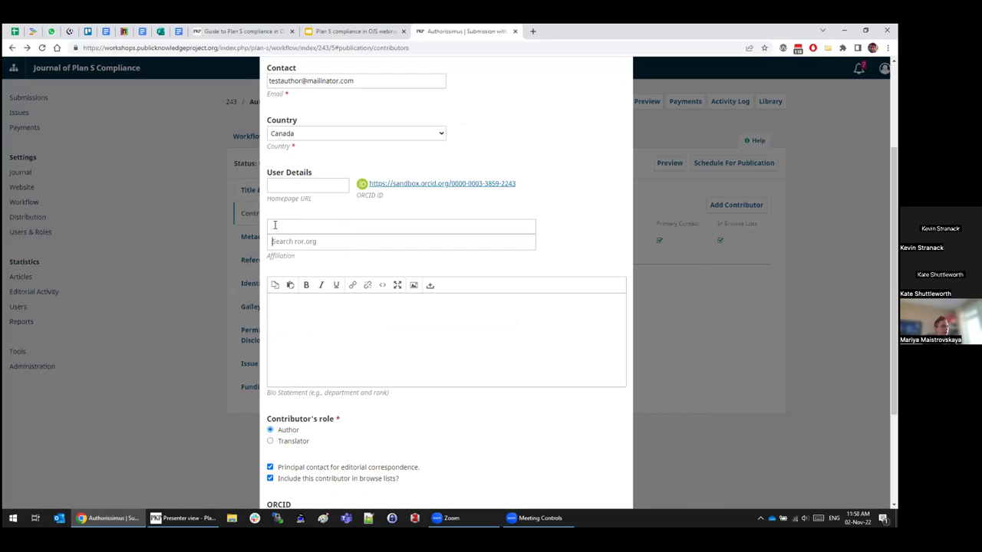
{"action": "left_click", "coordinate": [352, 226]}
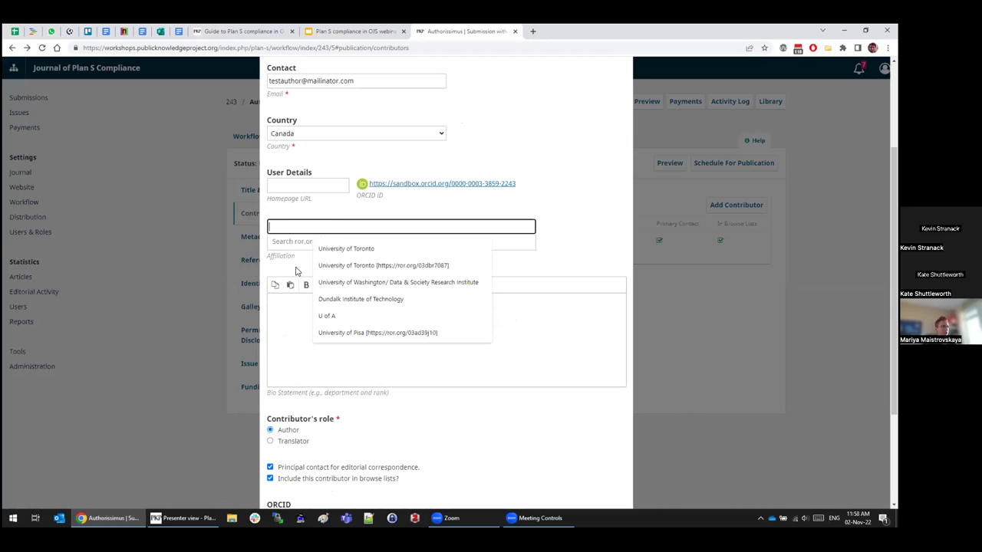
{"action": "left_click", "coordinate": [291, 243]}
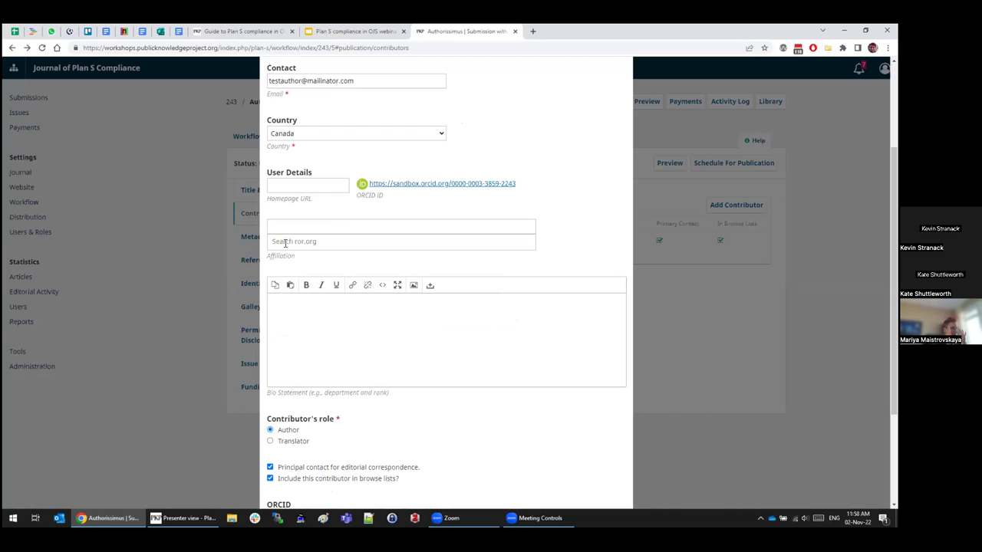
{"action": "left_click", "coordinate": [285, 243]}
{"action": "type", "text": "University of Bern"}
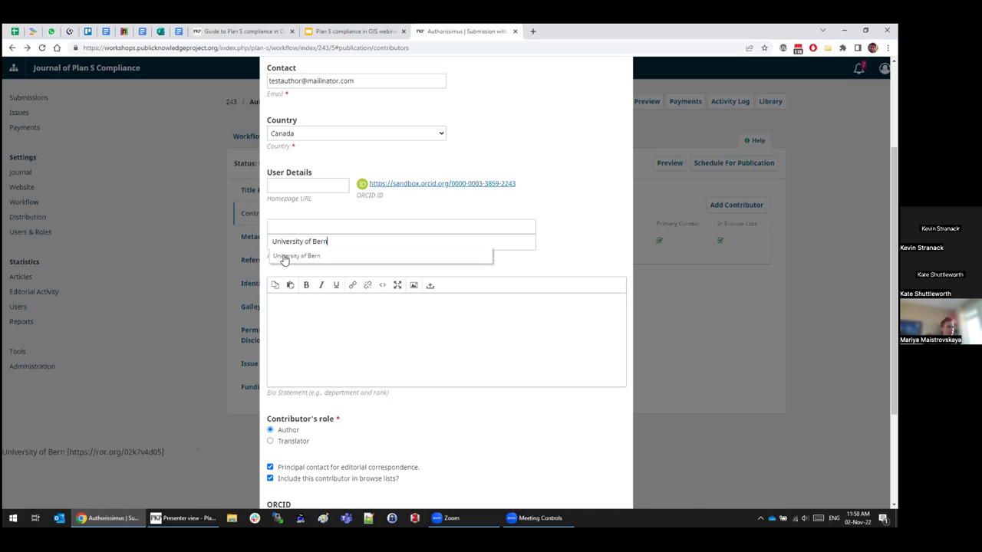
{"action": "left_click", "coordinate": [286, 258]}
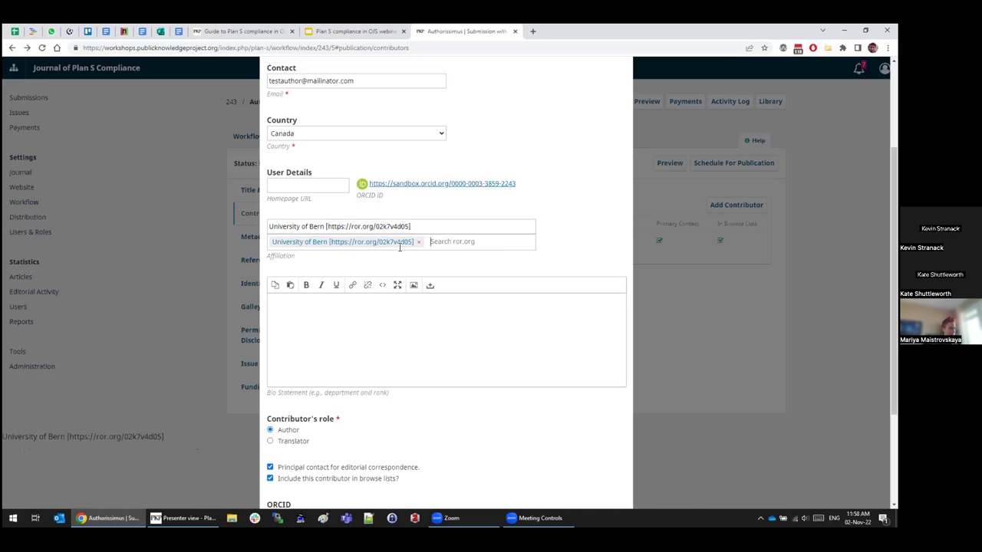
Try adding University of Pisa as a second affiliation by looking up "University", and clear the search text.
{"action": "type", "text": "Univers"}
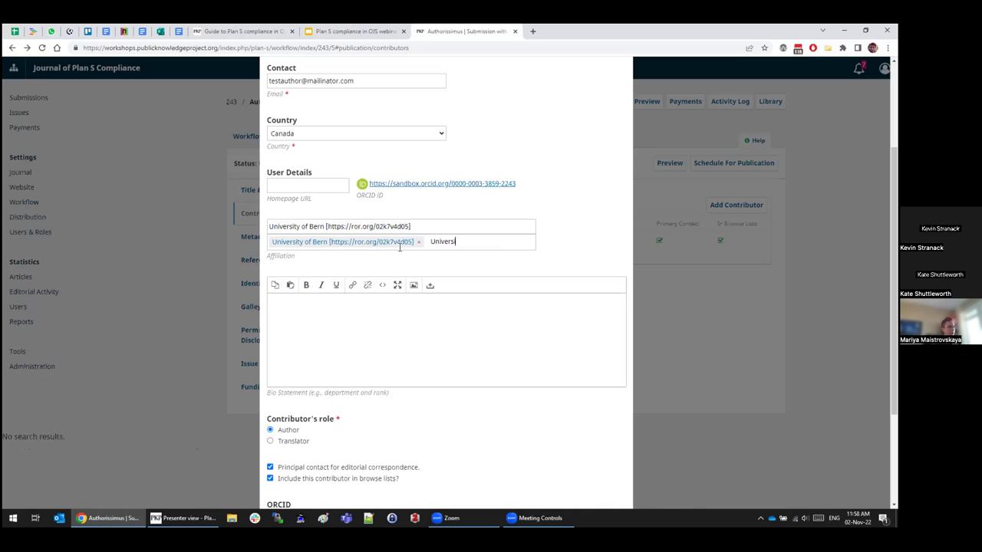
{"action": "type", "text": "ity"}
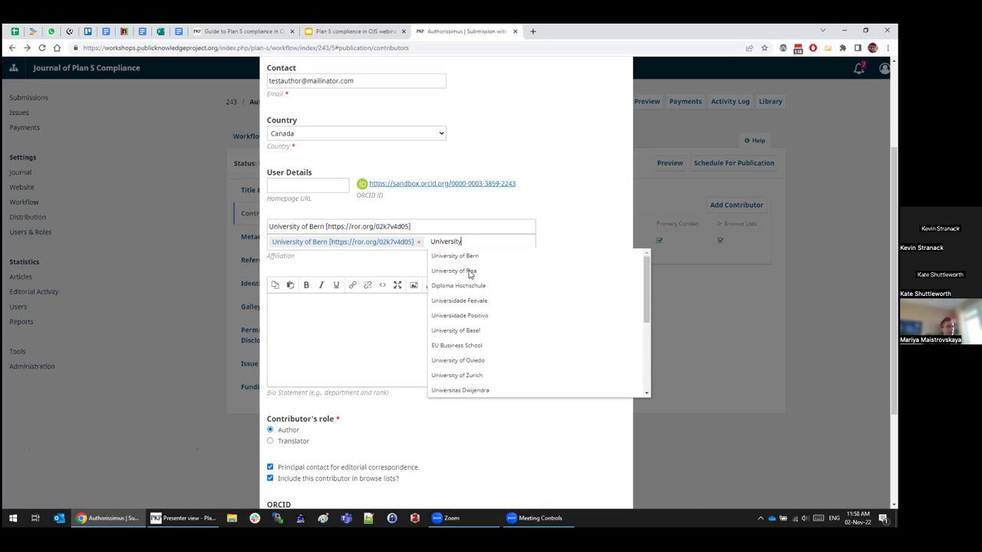
{"action": "left_click", "coordinate": [469, 269]}
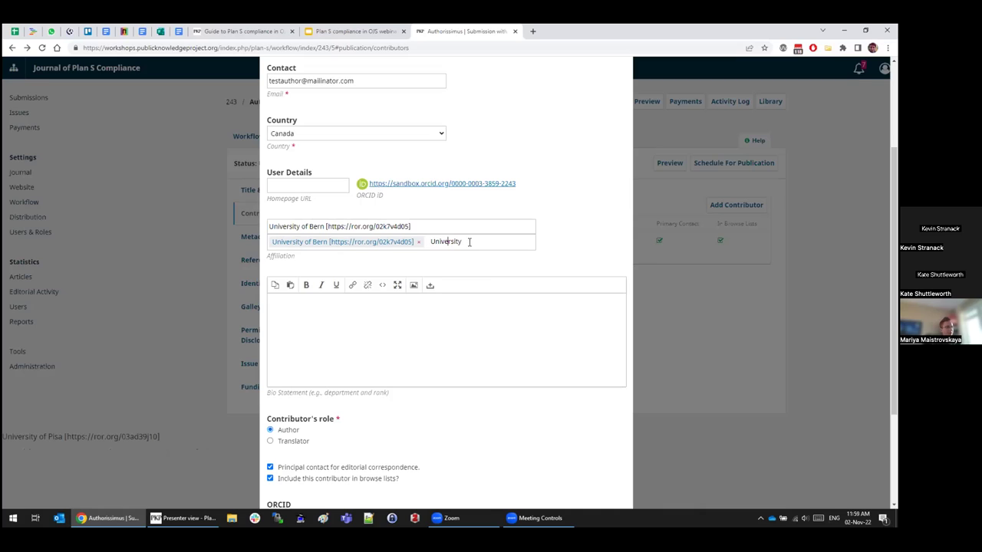
{"action": "double_click", "coordinate": [471, 241]}
{"action": "left_click", "coordinate": [471, 240]}
{"action": "double_click", "coordinate": [430, 241]}
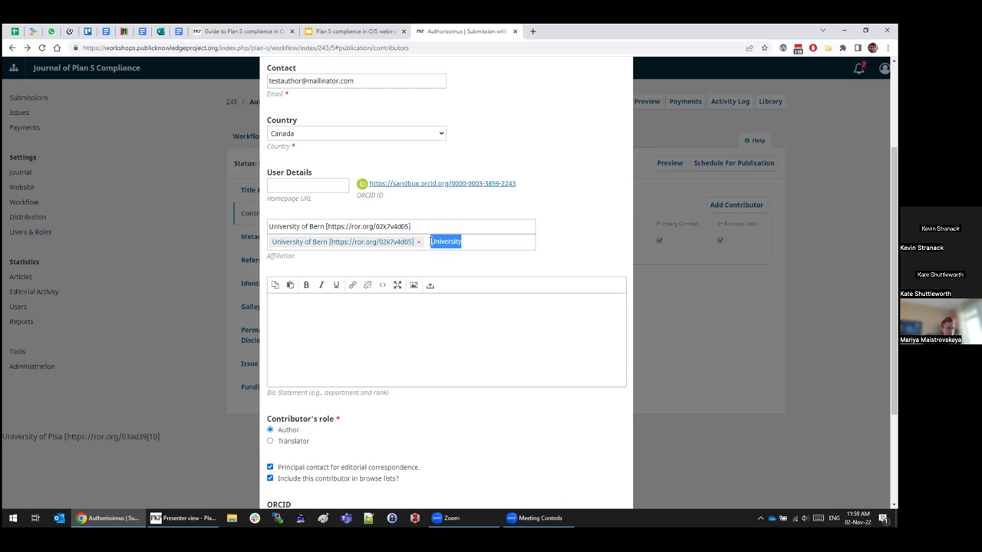
{"action": "key", "text": "BackSpace"}
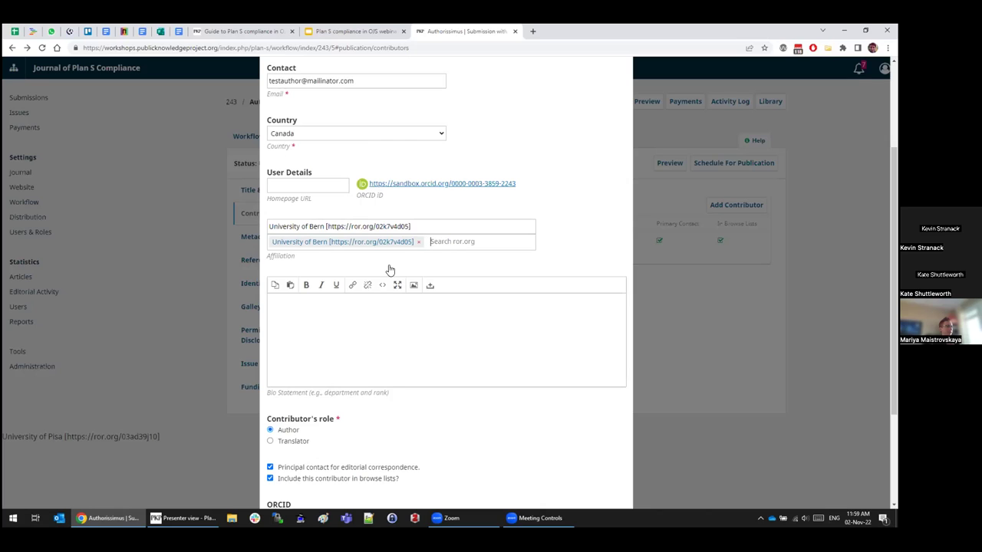
Cancel editing the contributor without saving the affiliation change.
{"action": "scroll", "coordinate": [514, 342], "scroll_direction": "down", "scroll_amount": 2}
{"action": "scroll", "coordinate": [514, 342], "scroll_direction": "down", "scroll_amount": 1}
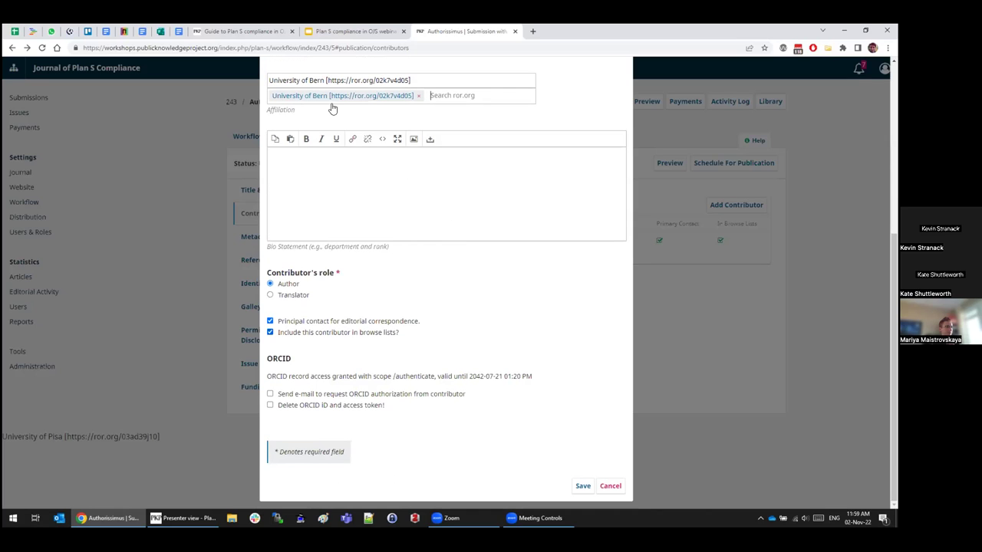
{"action": "left_click", "coordinate": [611, 486]}
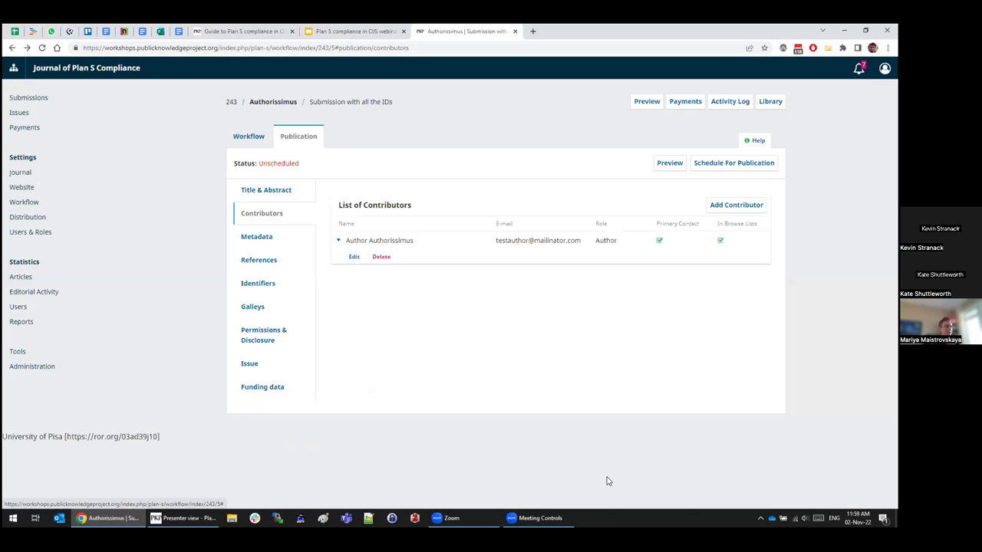
Preview the article with the contributor's ROR affiliation, and switch back to the ROR slide in the Google Slides presentation.
{"action": "left_click", "coordinate": [645, 104]}
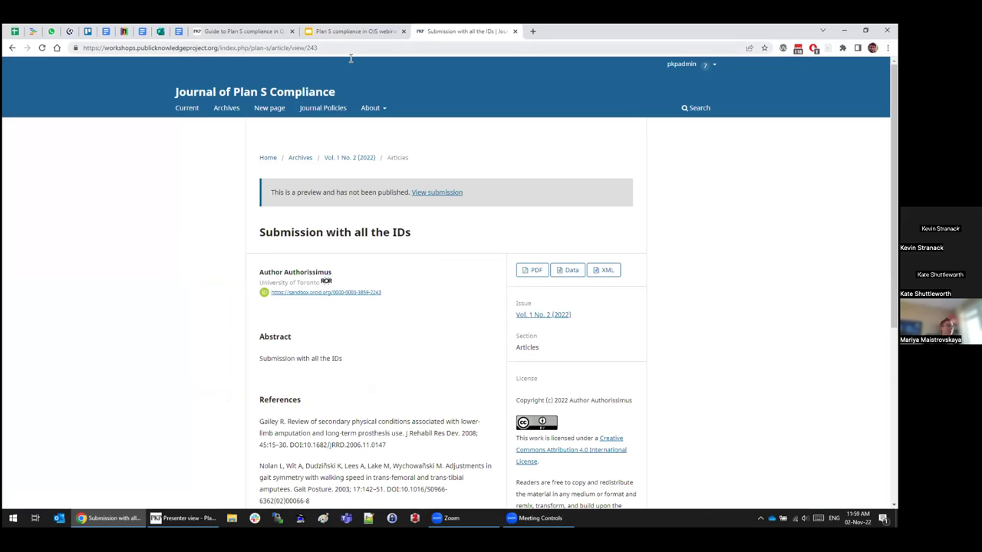
{"action": "left_click", "coordinate": [360, 30]}
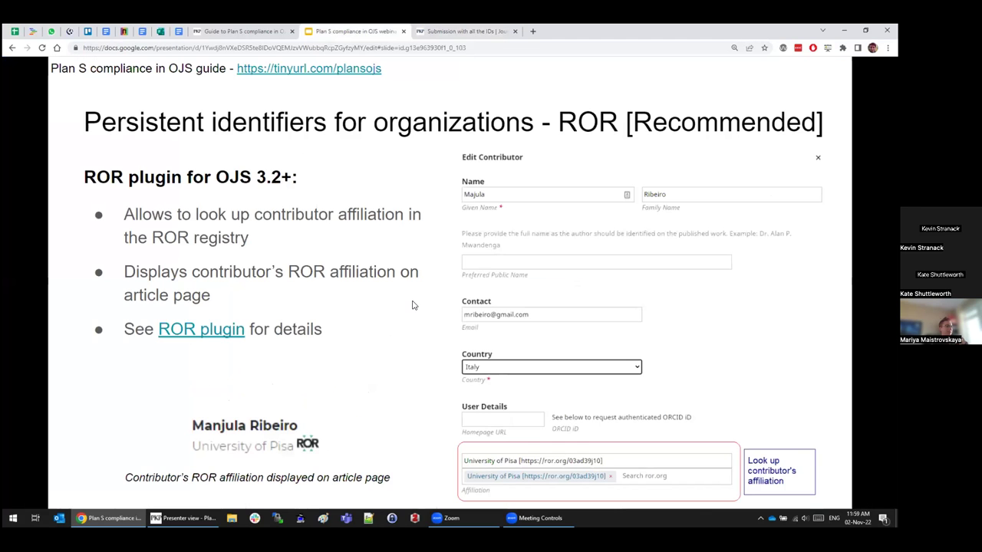